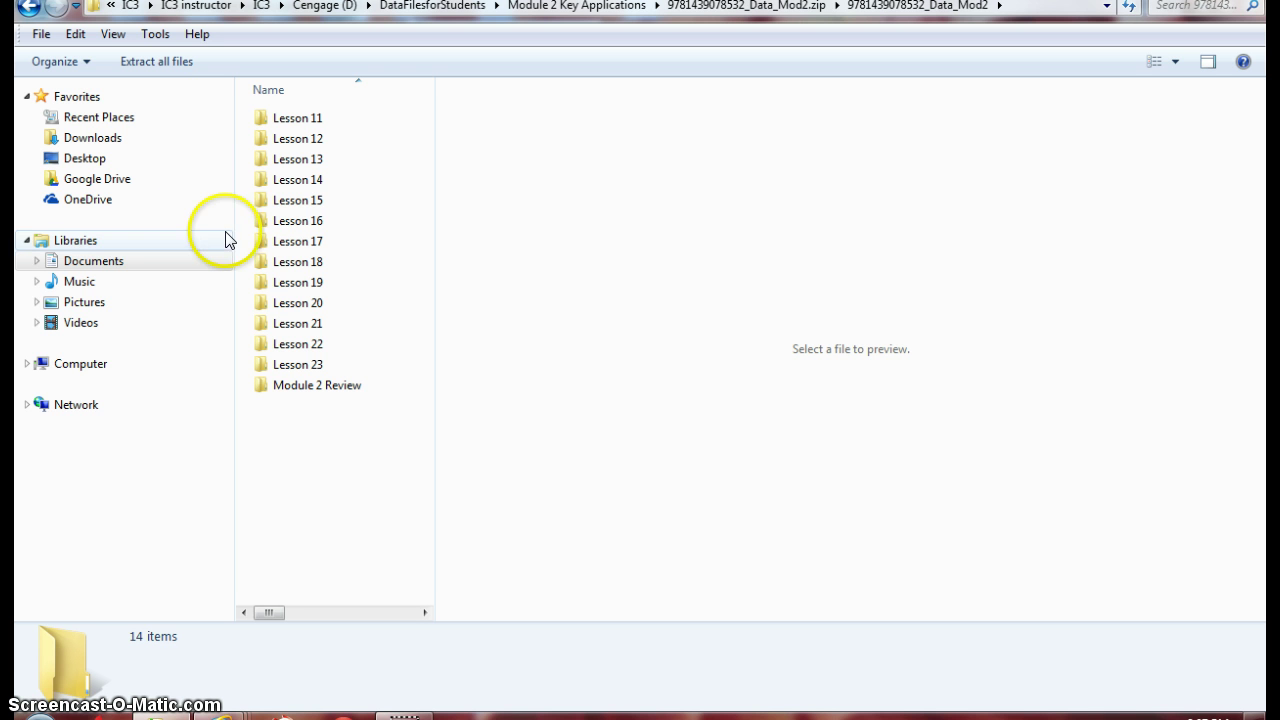
Step: Open Step16-1.docx from the Lesson 16 folder and make sure its formatting marks are displayed
click(266, 229)
double_click(266, 229)
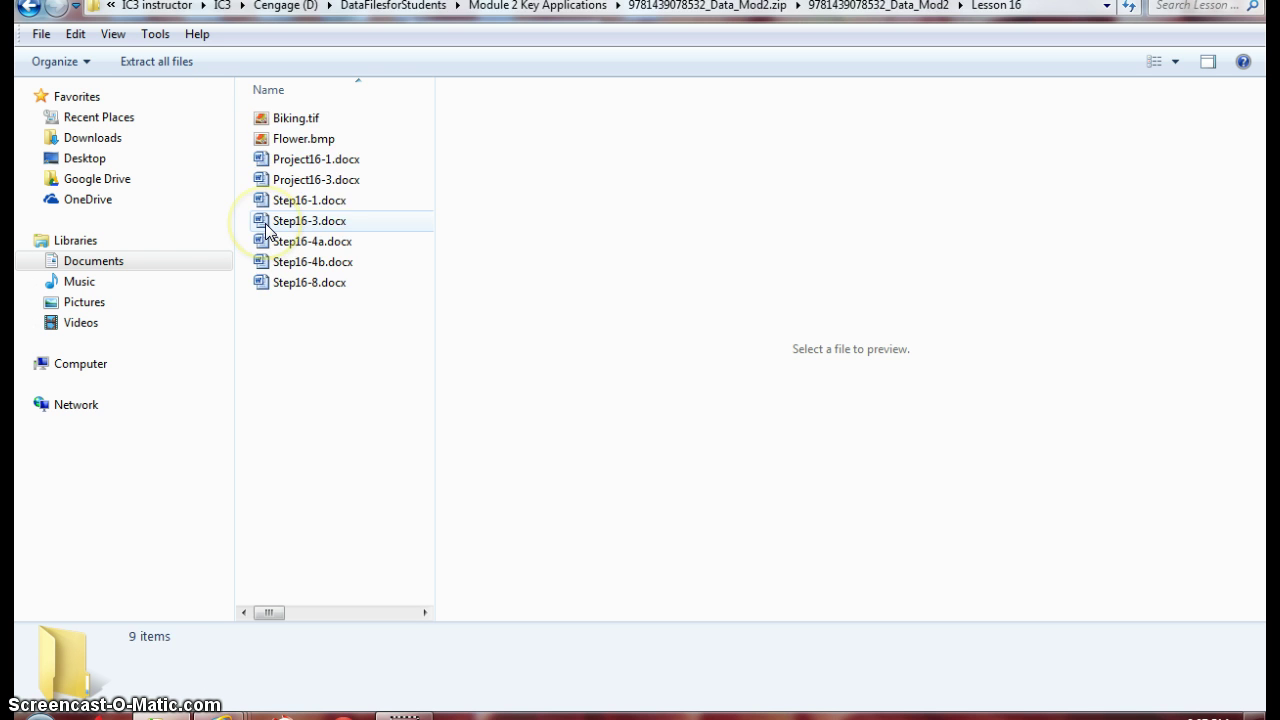
click(312, 202)
double_click(314, 240)
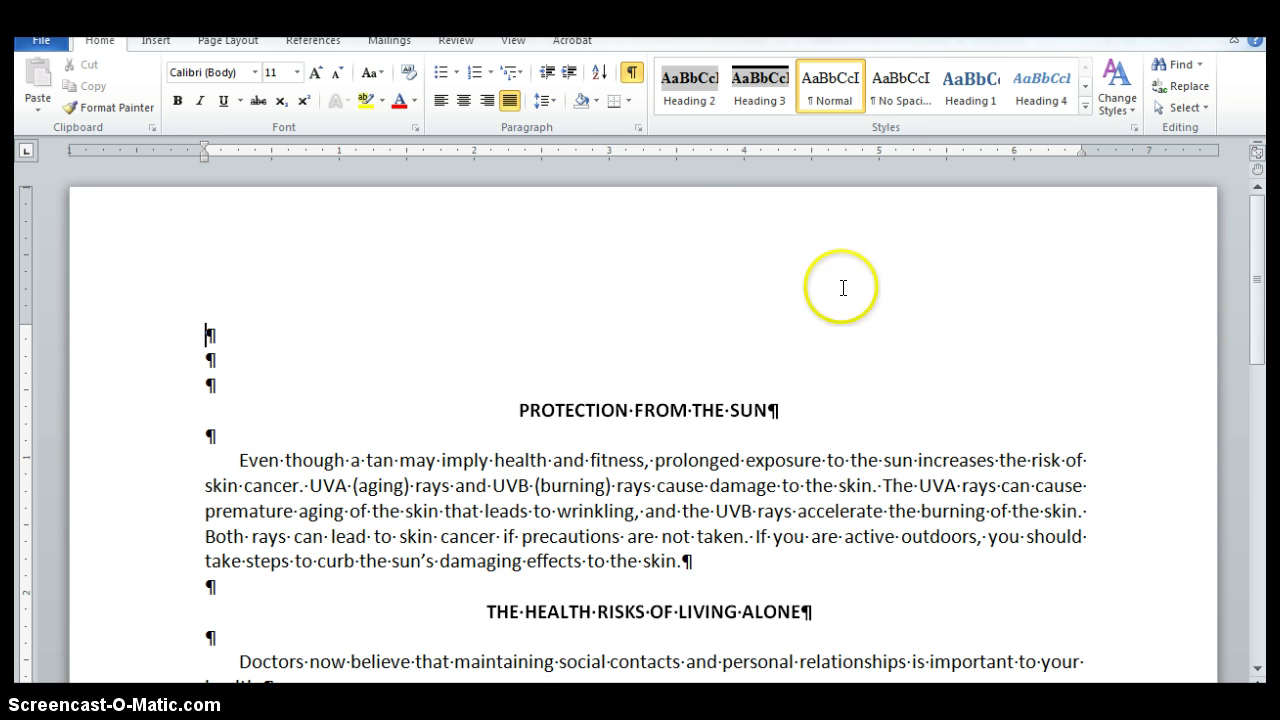
click(631, 74)
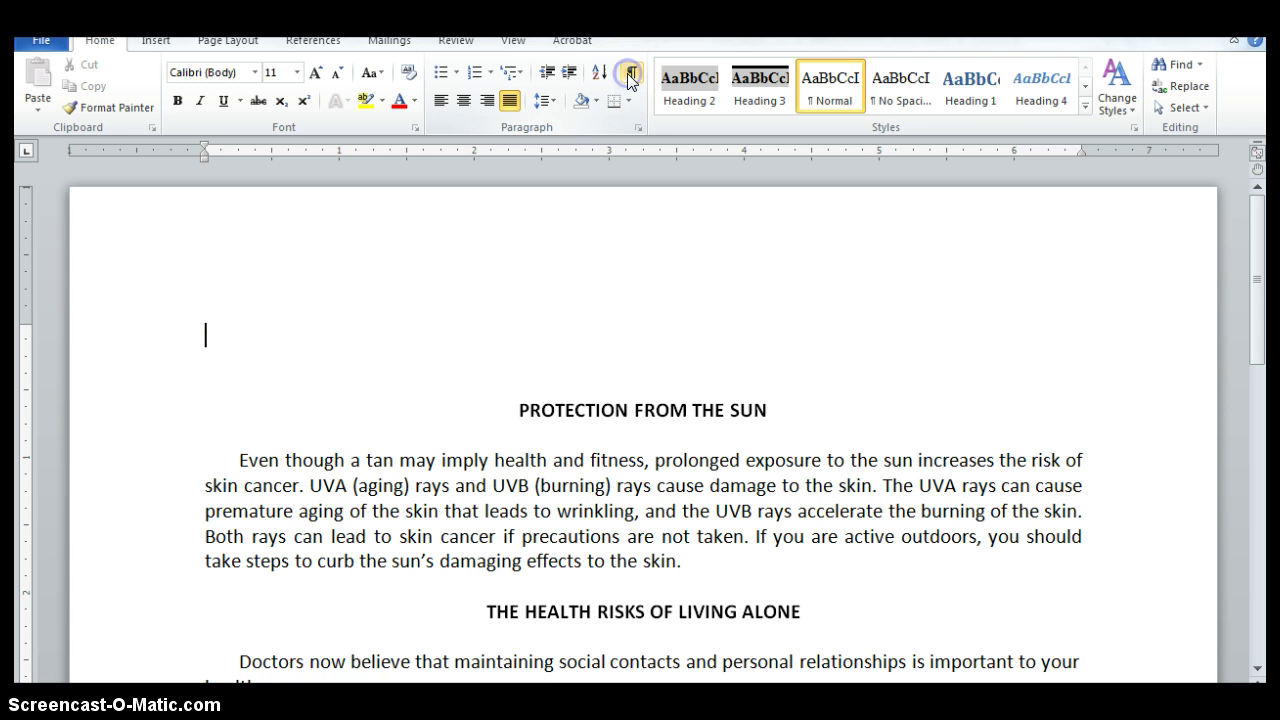
click(631, 74)
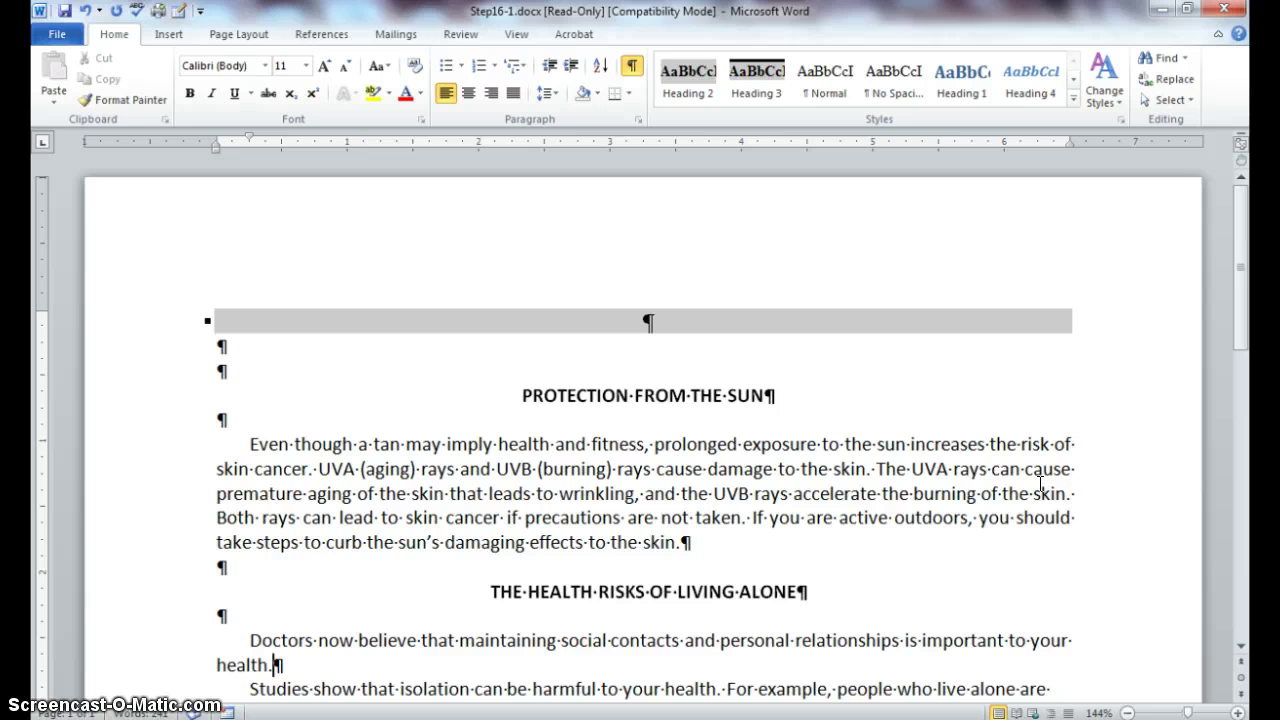
Step: Format the body paragraph under PROTECTION FROM THE SUN in two columns
drag(1236, 294, 1243, 330)
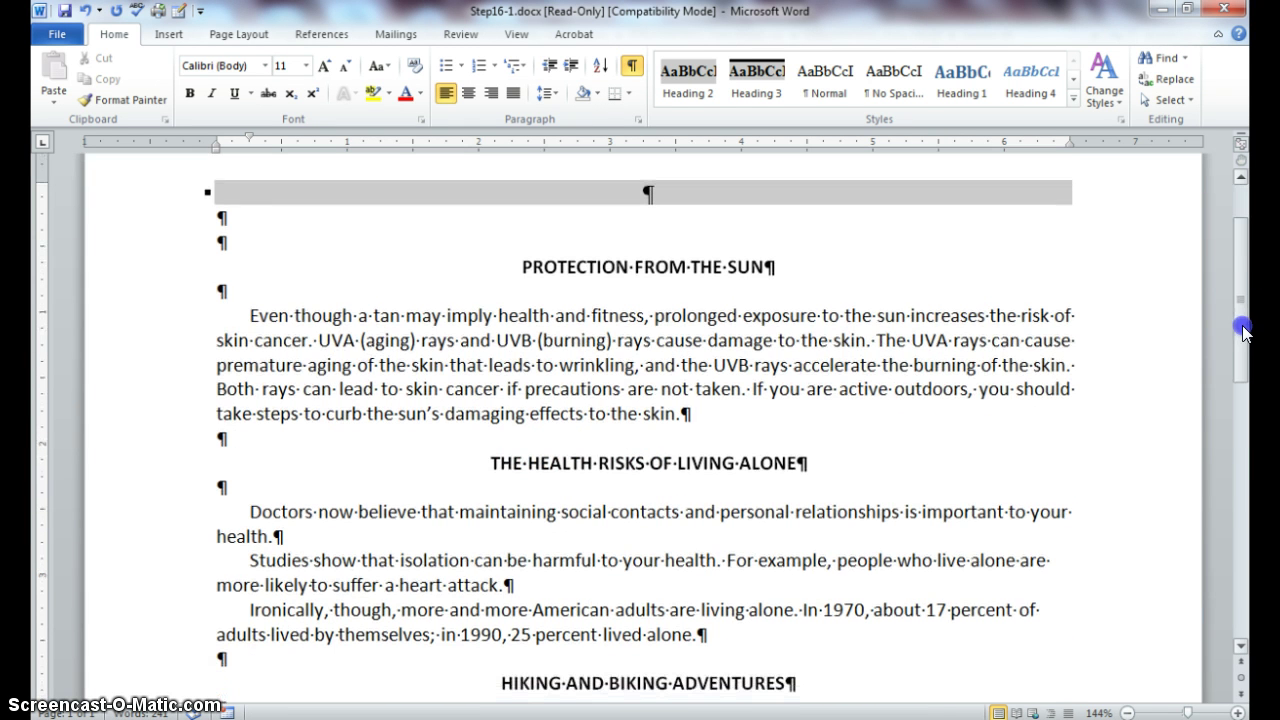
triple_click(660, 367)
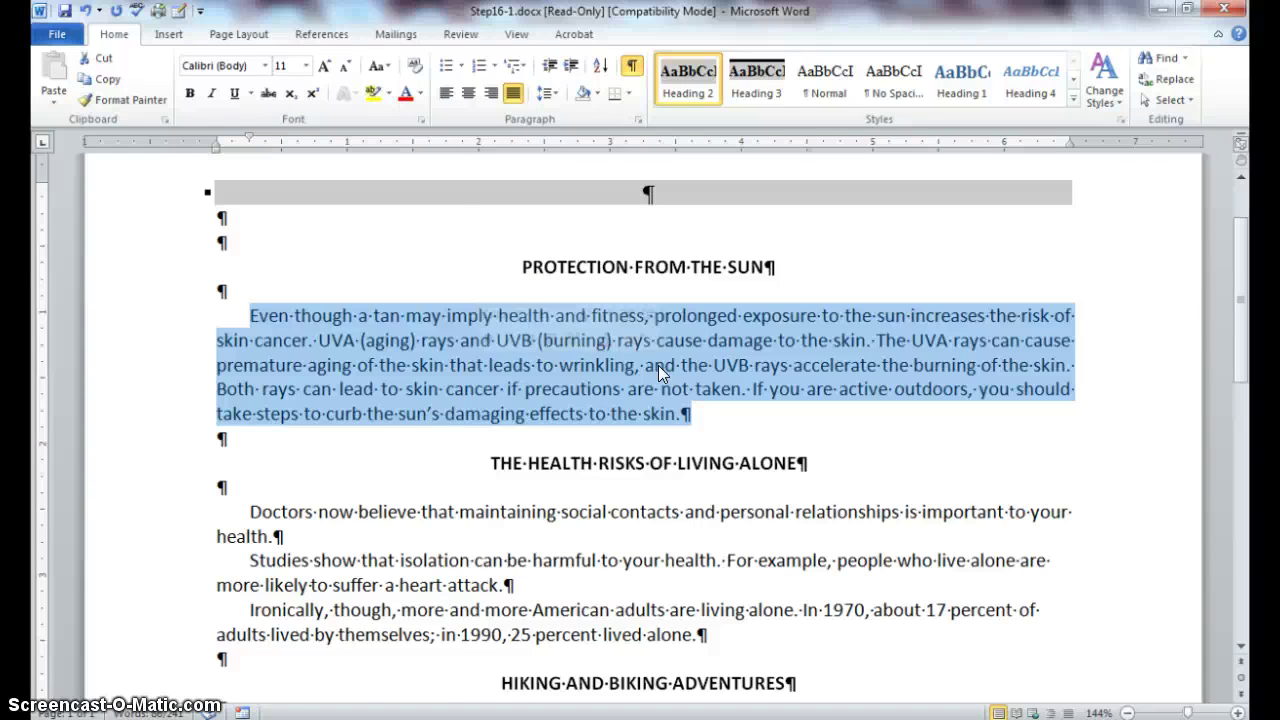
scroll(434, 157, up, 1)
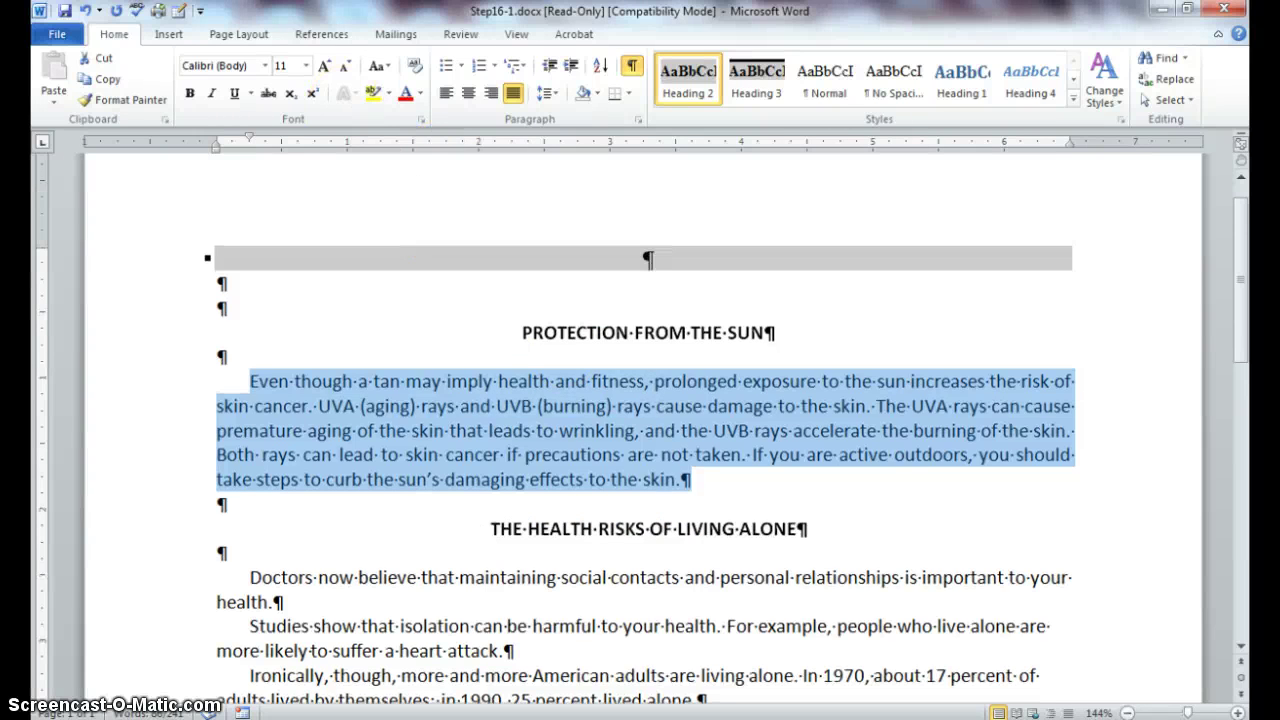
right_click(236, 36)
click(238, 36)
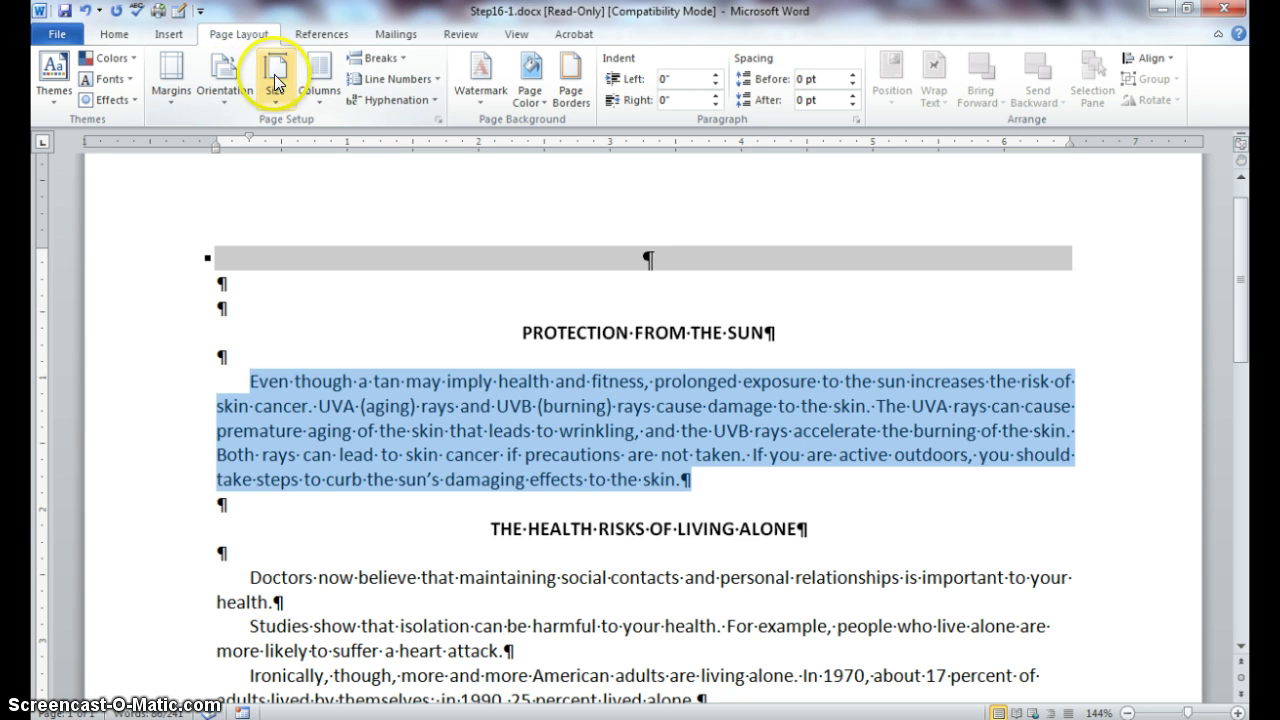
click(324, 94)
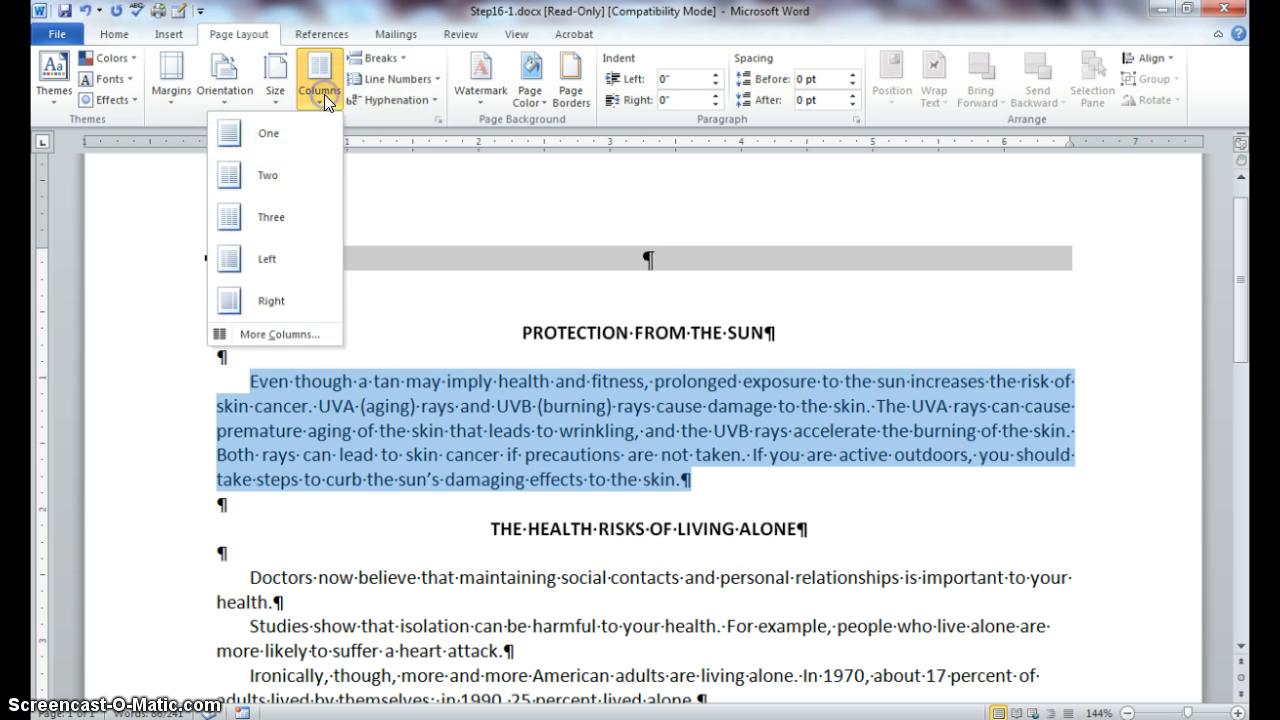
click(303, 174)
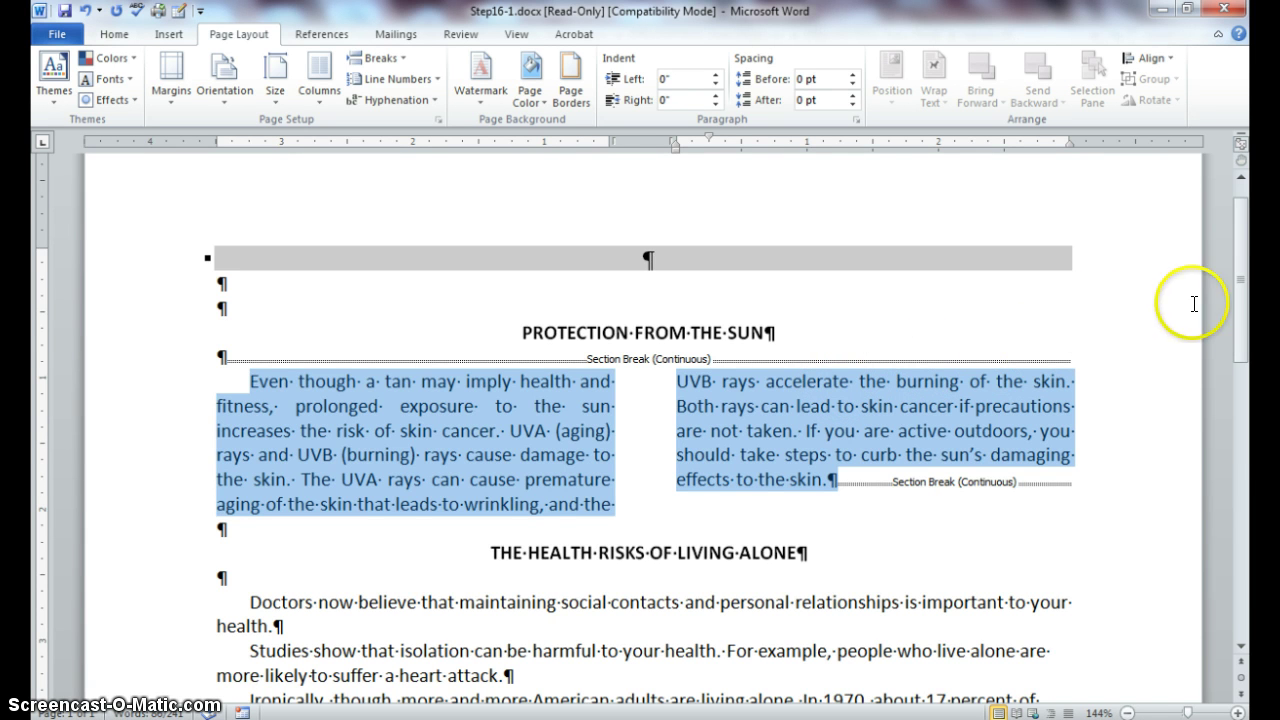
Step: Format the three body paragraphs under THE HEALTH RISKS OF LIVING ALONE in three columns
drag(1247, 318, 1250, 373)
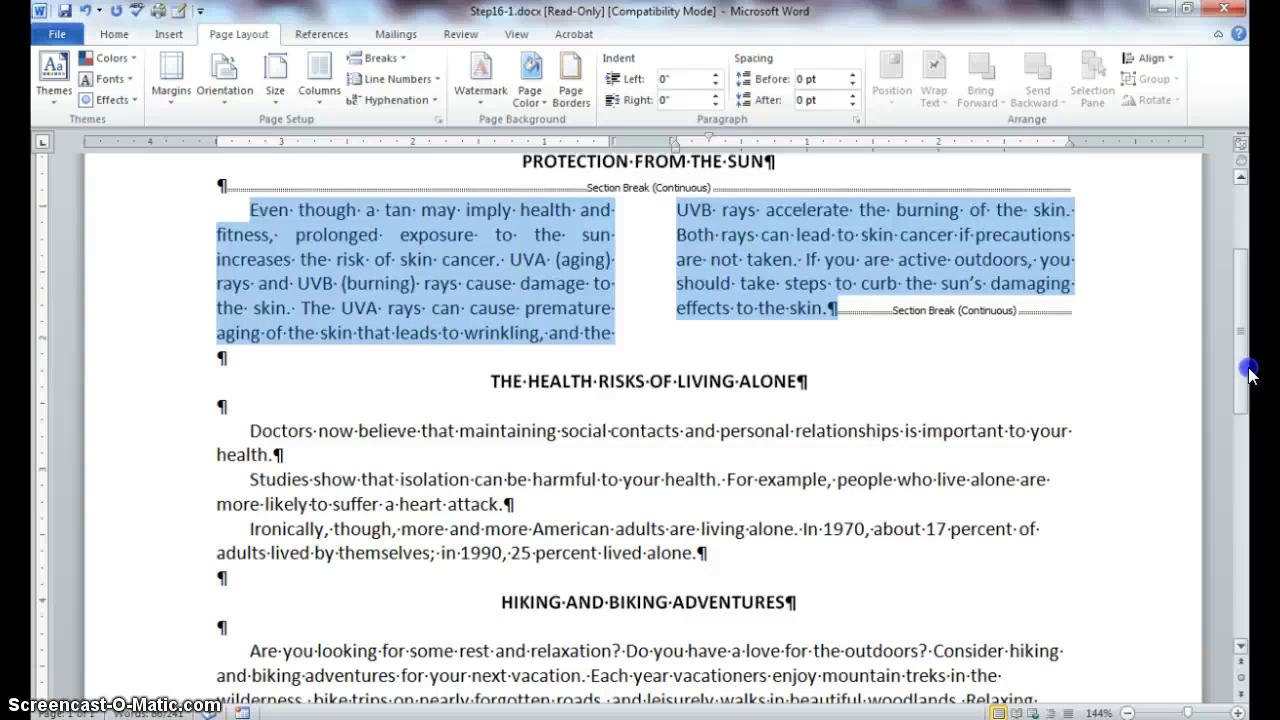
drag(1250, 372, 1246, 394)
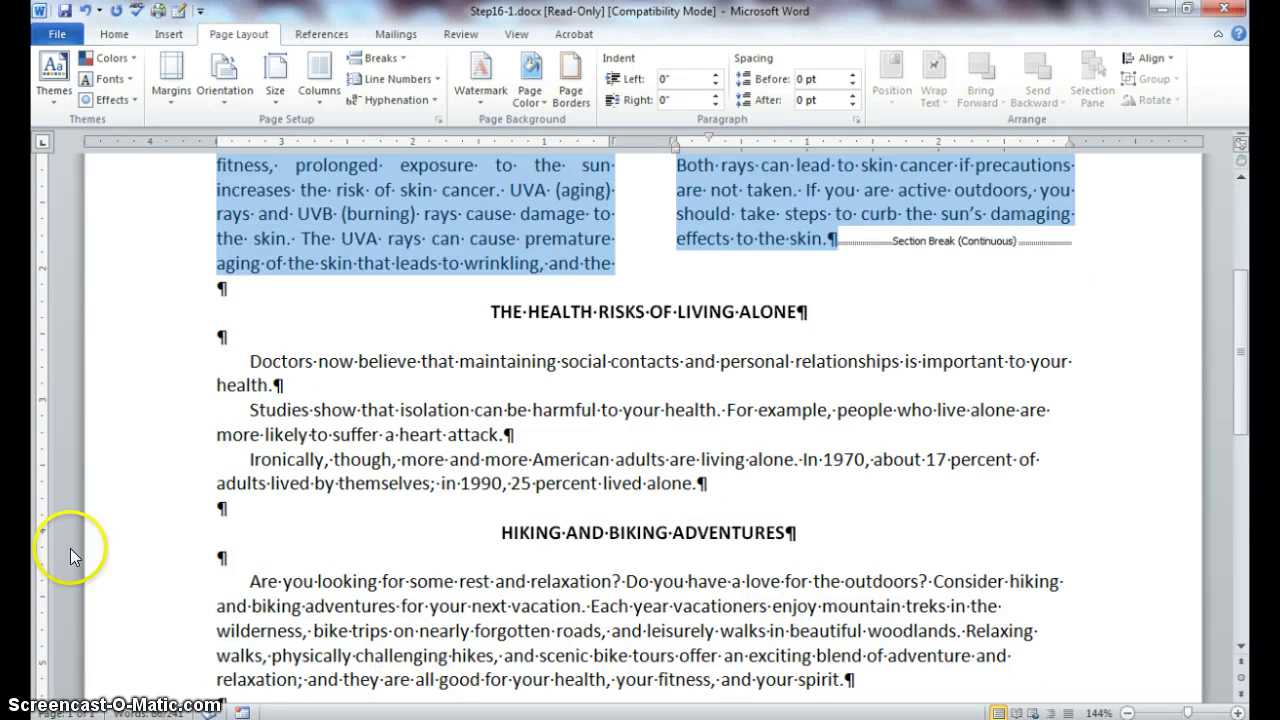
click(250, 363)
drag(250, 363, 727, 490)
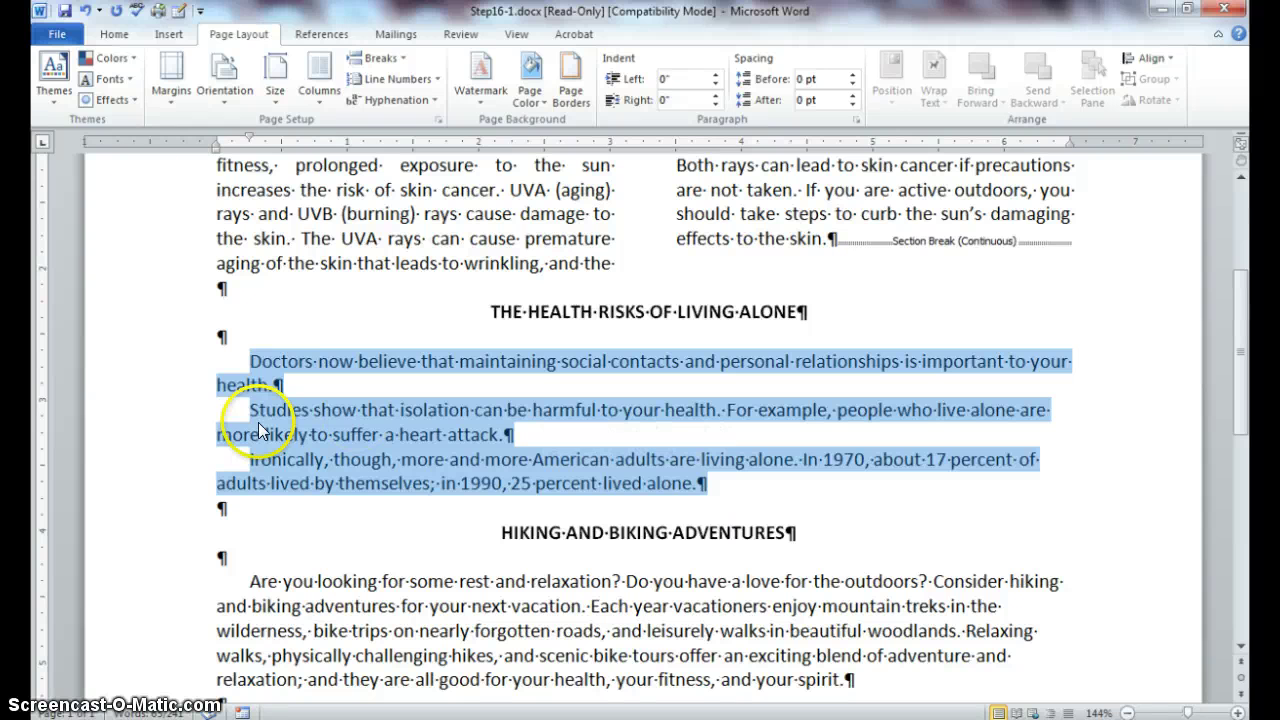
click(316, 108)
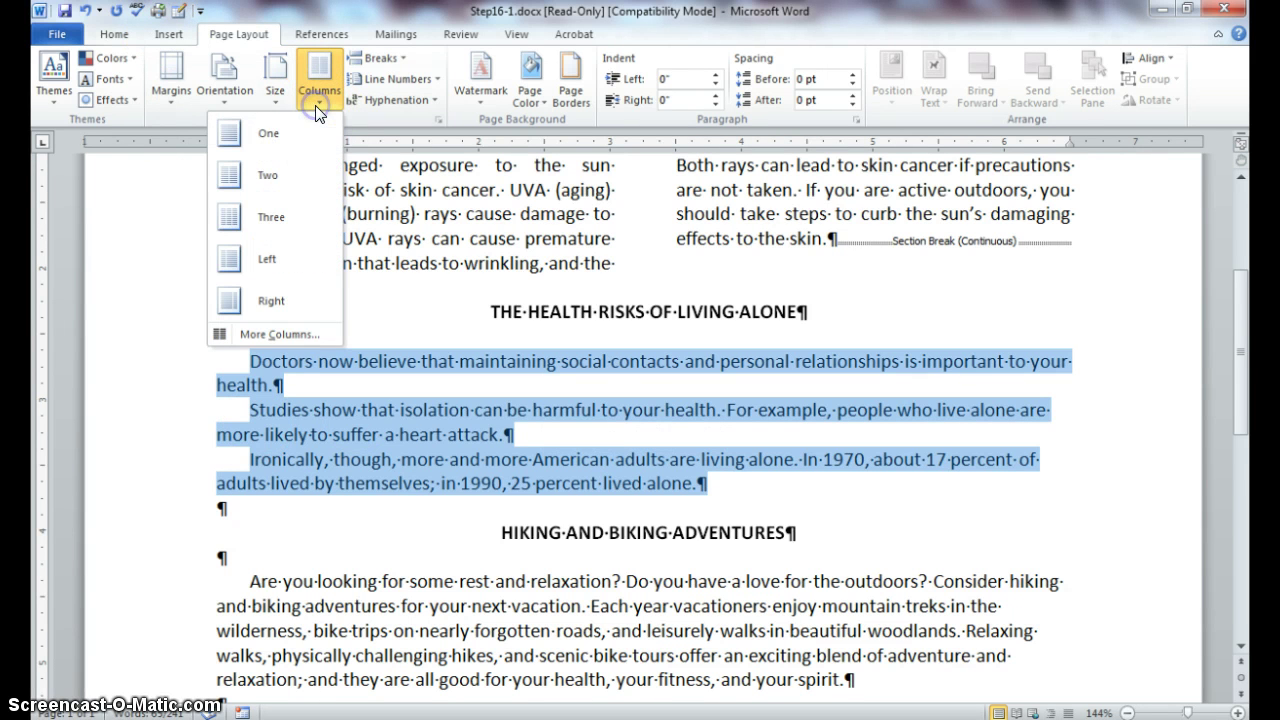
click(300, 214)
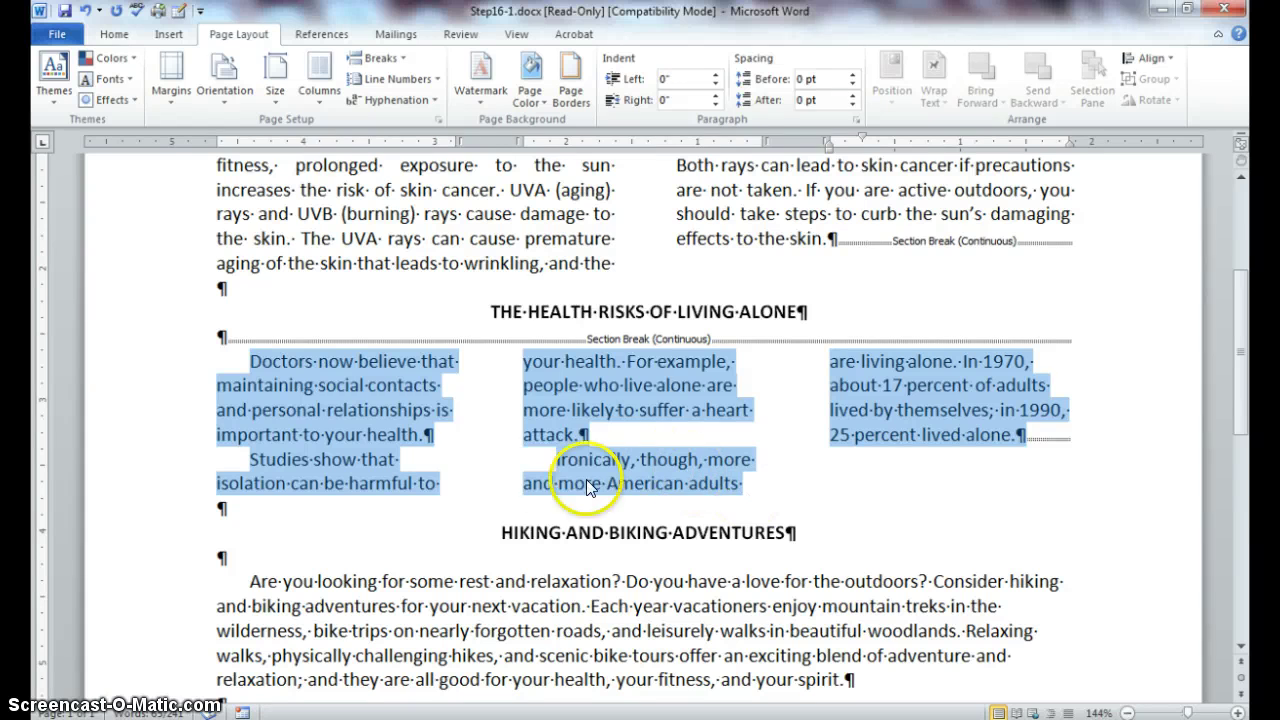
Step: Add "They speculate that mind-body responses to human contact may be a factor." after "important to your health." in the first column
click(423, 434)
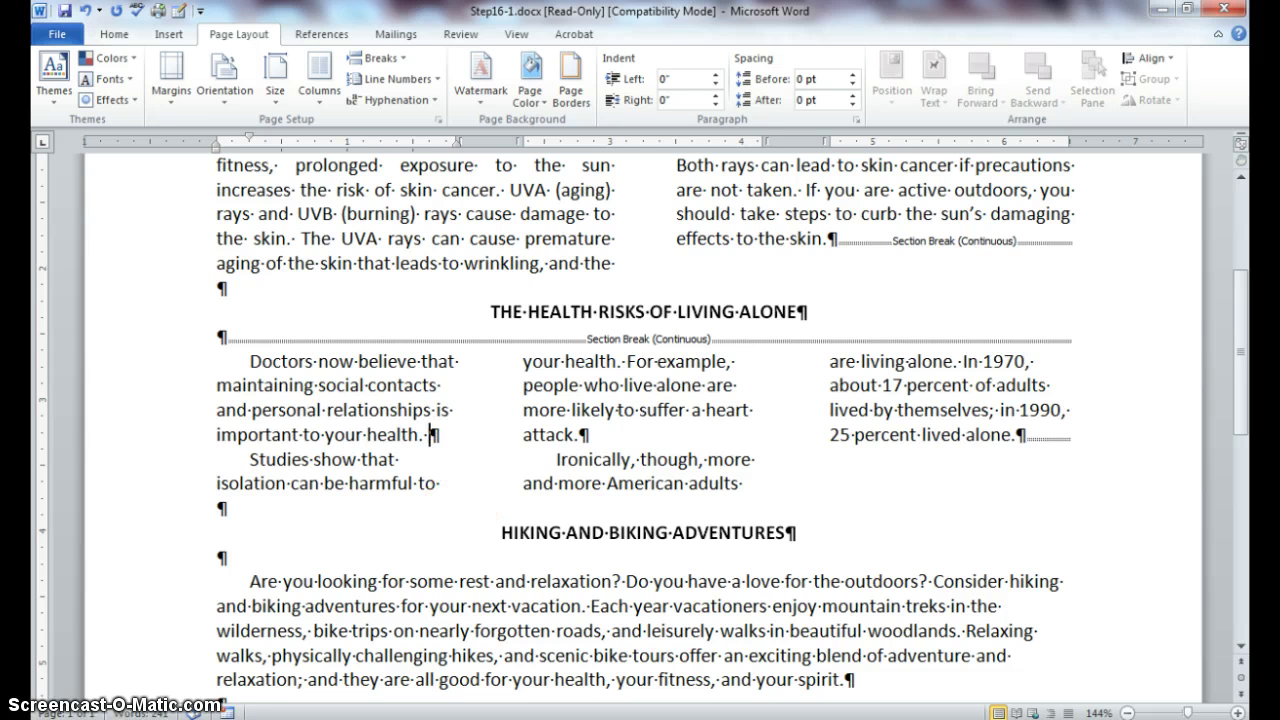
text(They s)
text(peculat)
text(e that m)
text(ind-bo)
text(dy resp)
text(onses to)
text( human )
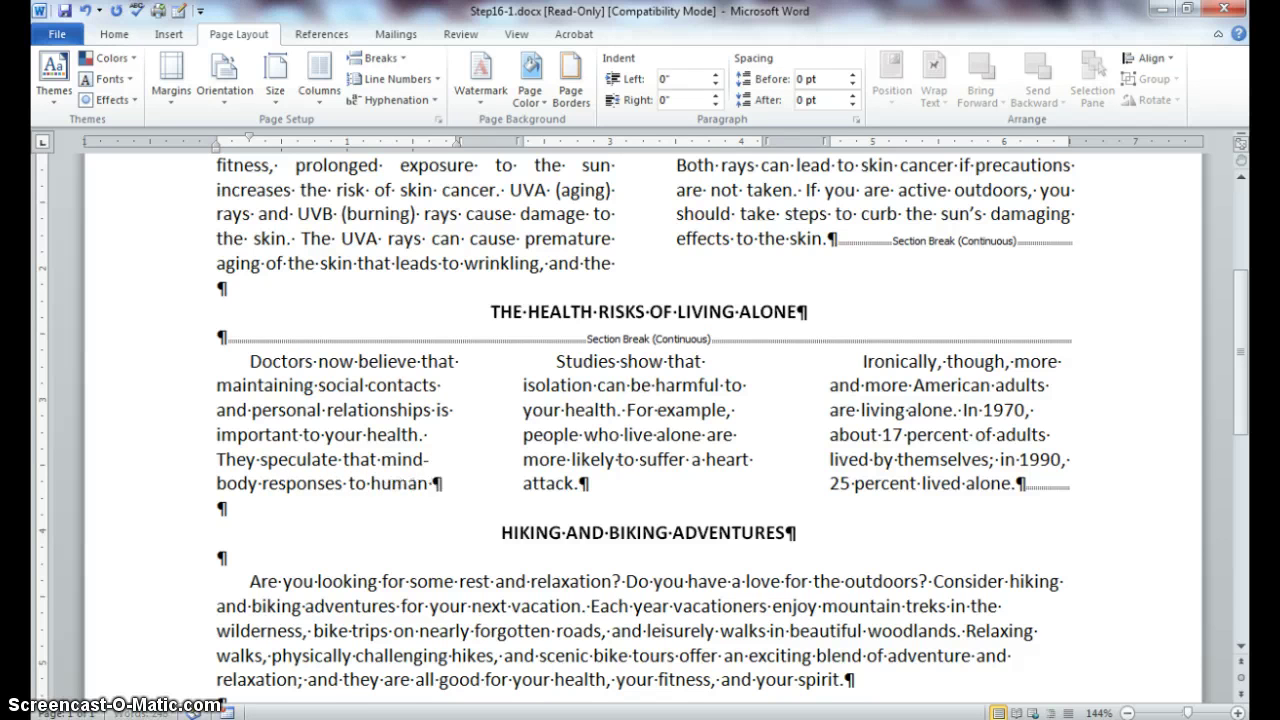
text(contact may be a factor.)
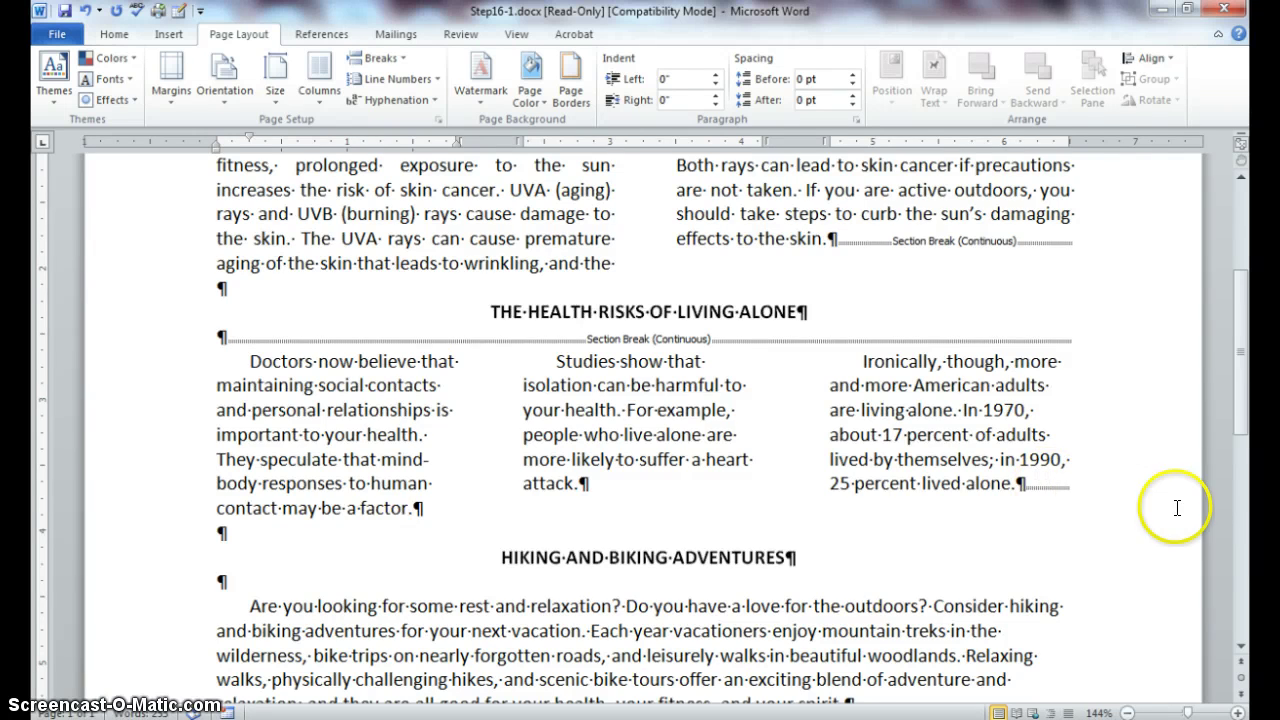
Step: Format the paragraph under HIKING AND BIKING ADVENTURES with the Right column preset and a line between the columns, applied to the selected text
drag(1248, 322, 1248, 420)
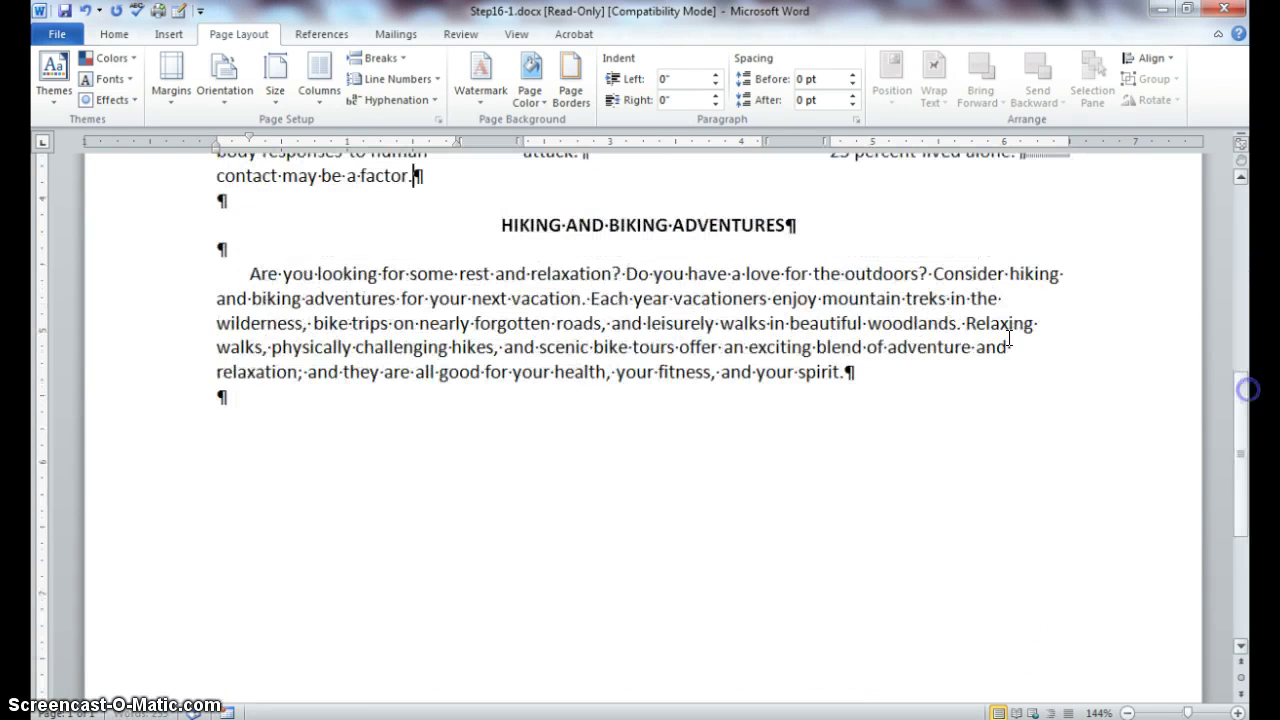
triple_click(603, 325)
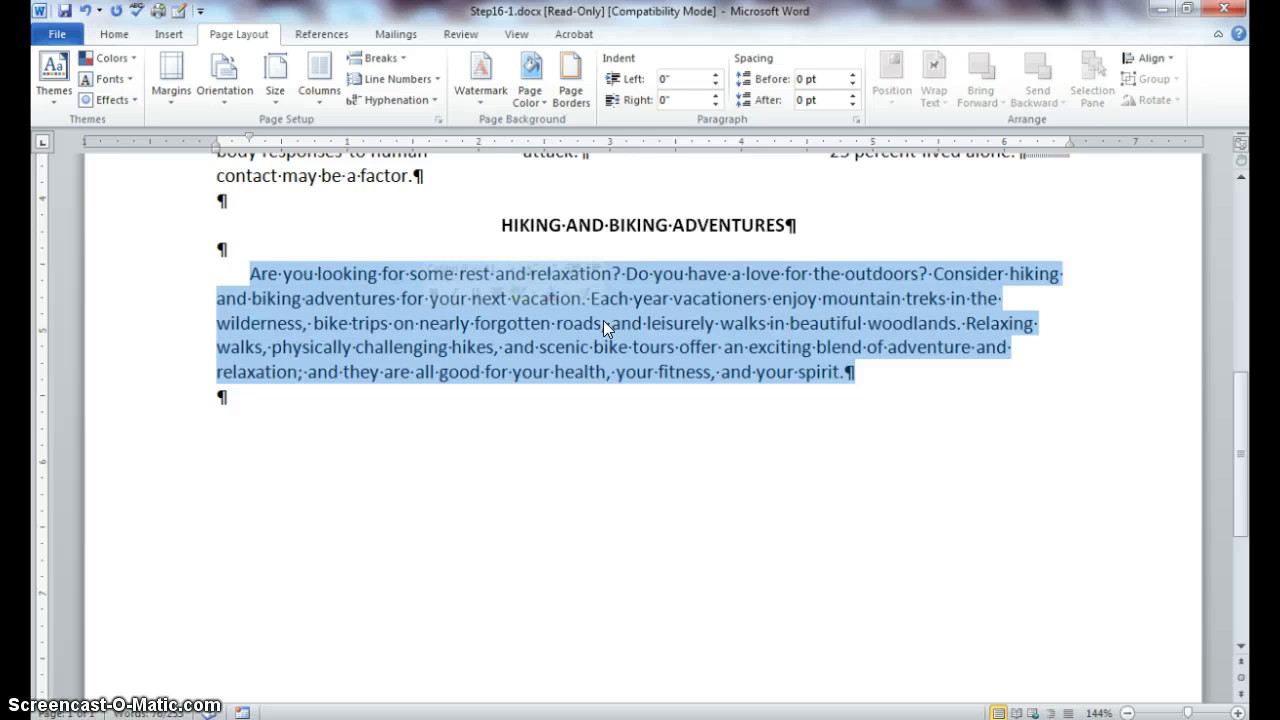
click(320, 98)
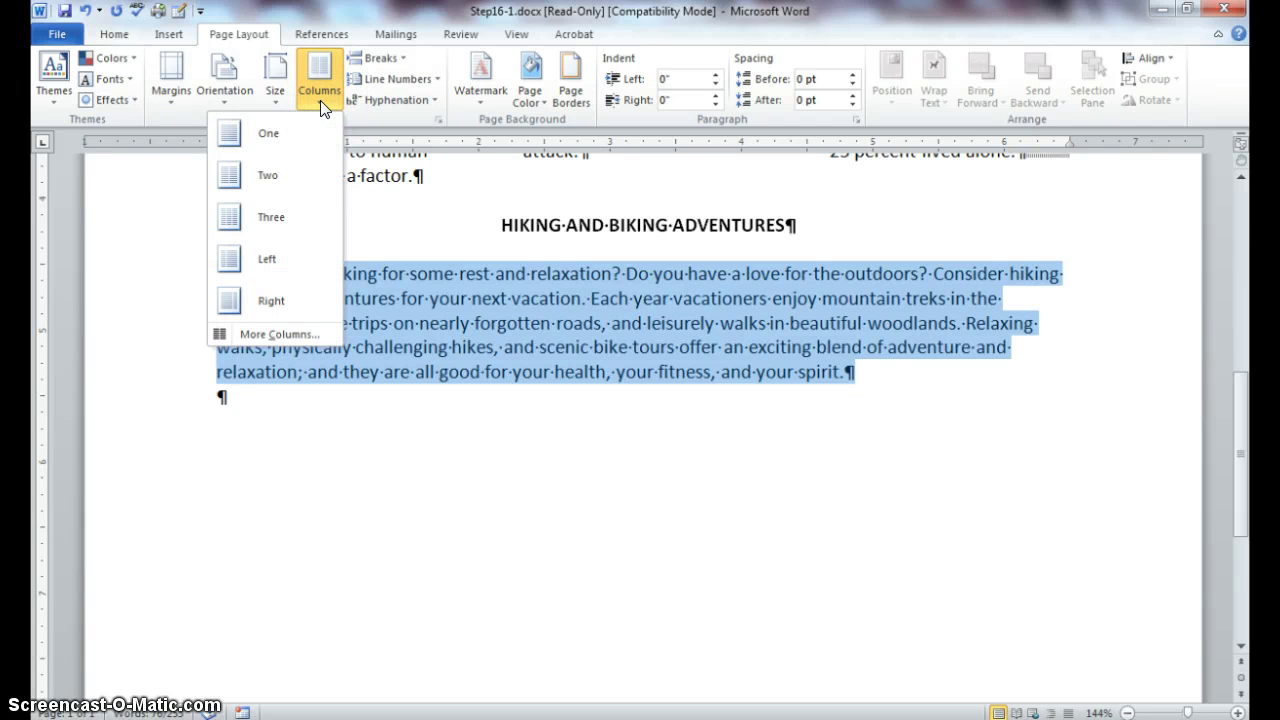
click(293, 334)
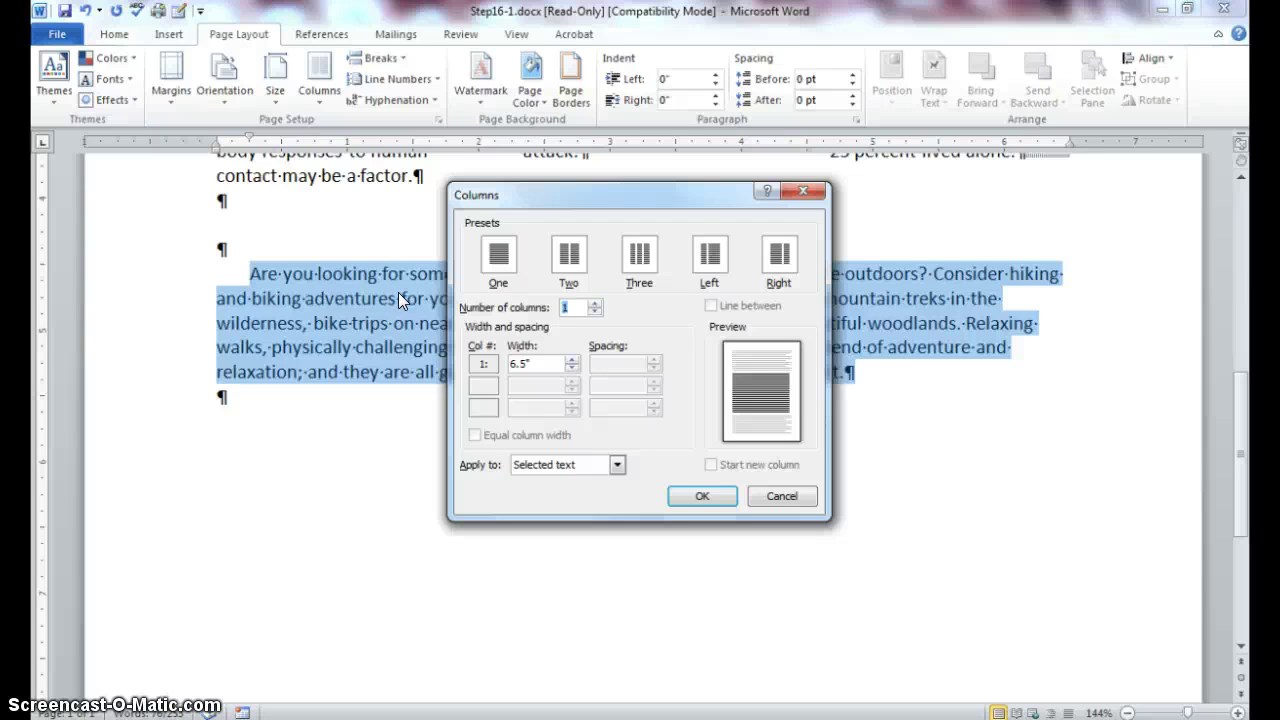
click(779, 262)
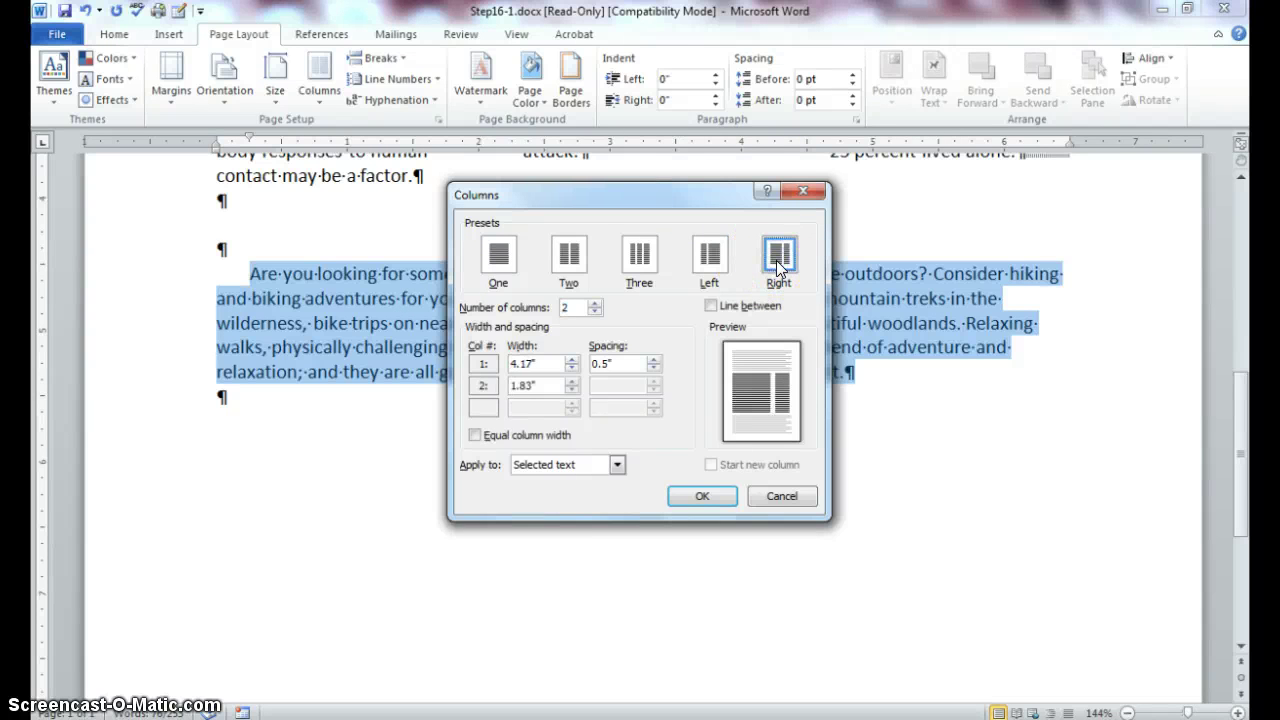
click(711, 306)
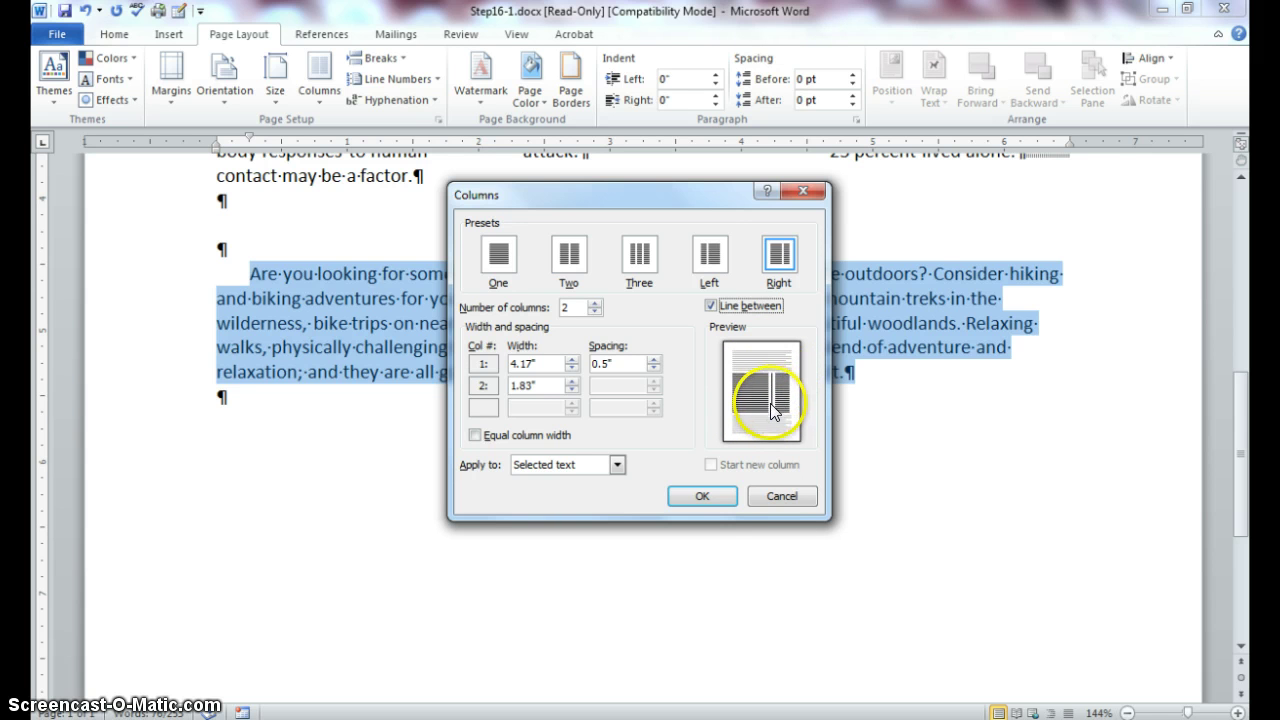
click(712, 499)
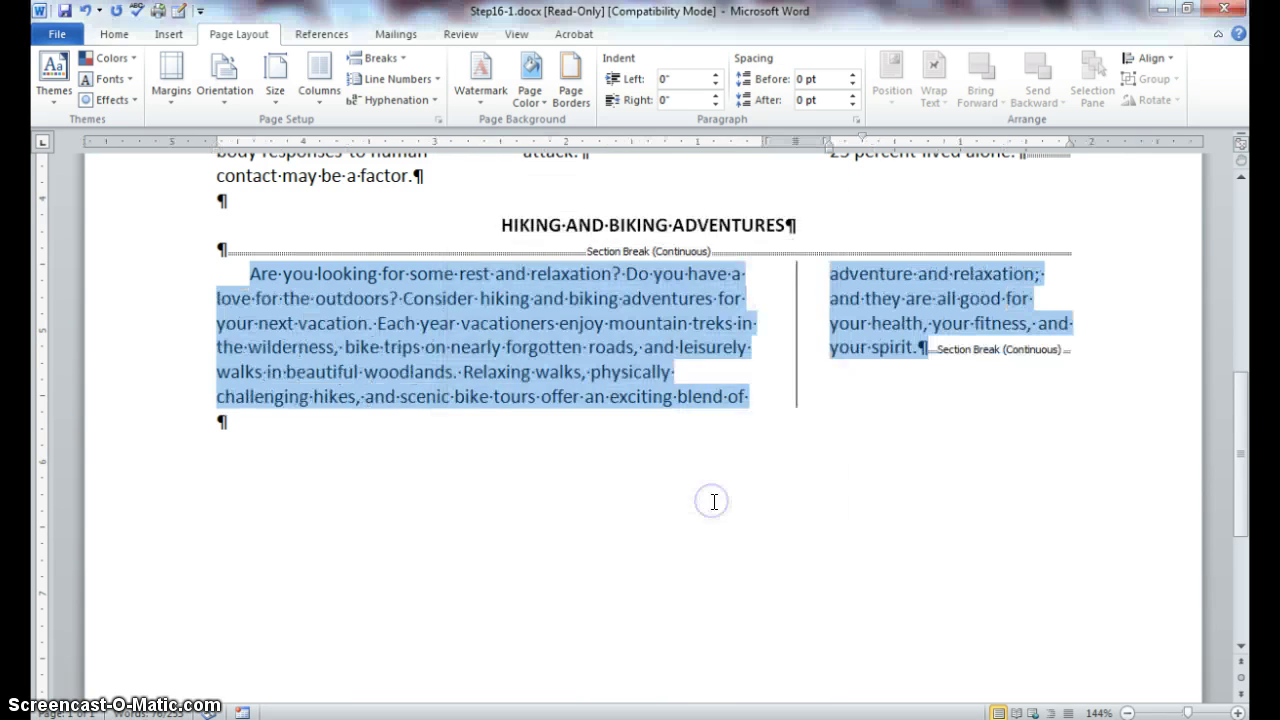
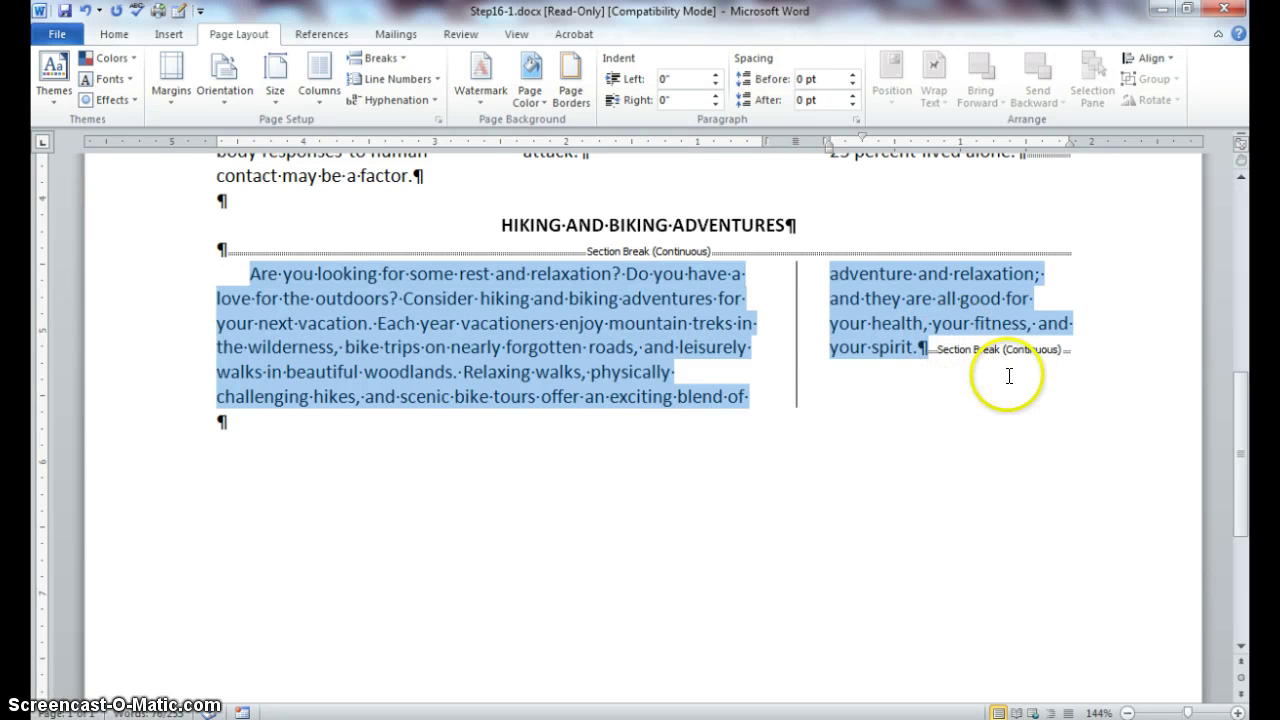
Step: Delete the continuous section break at the end of the HIKING AND BIKING ADVENTURES text, and undo the deletion
click(1074, 352)
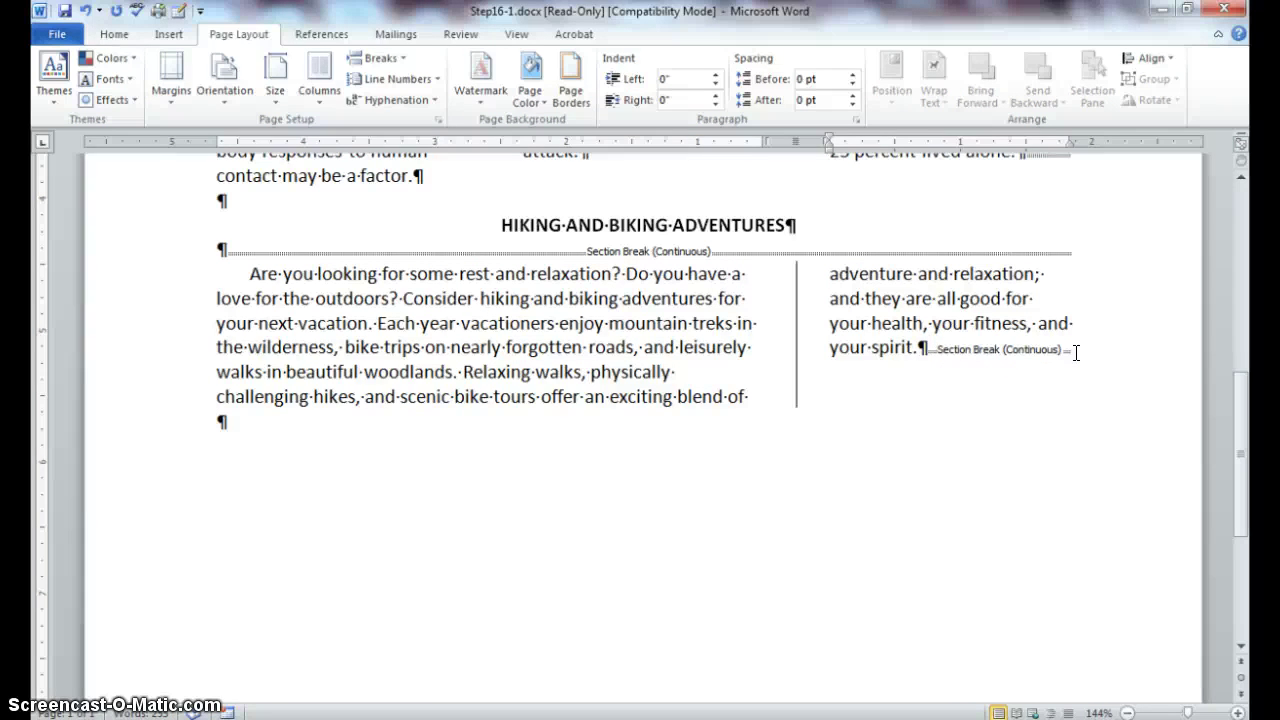
key(Delete)
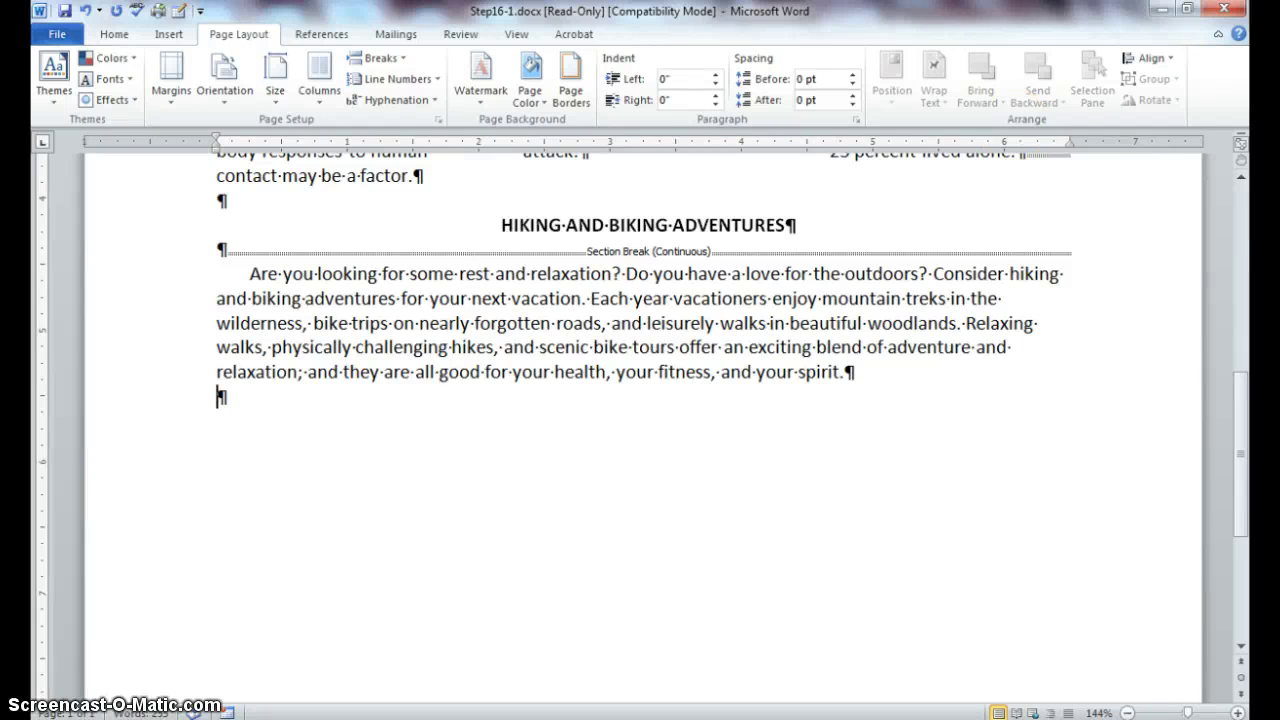
click(84, 12)
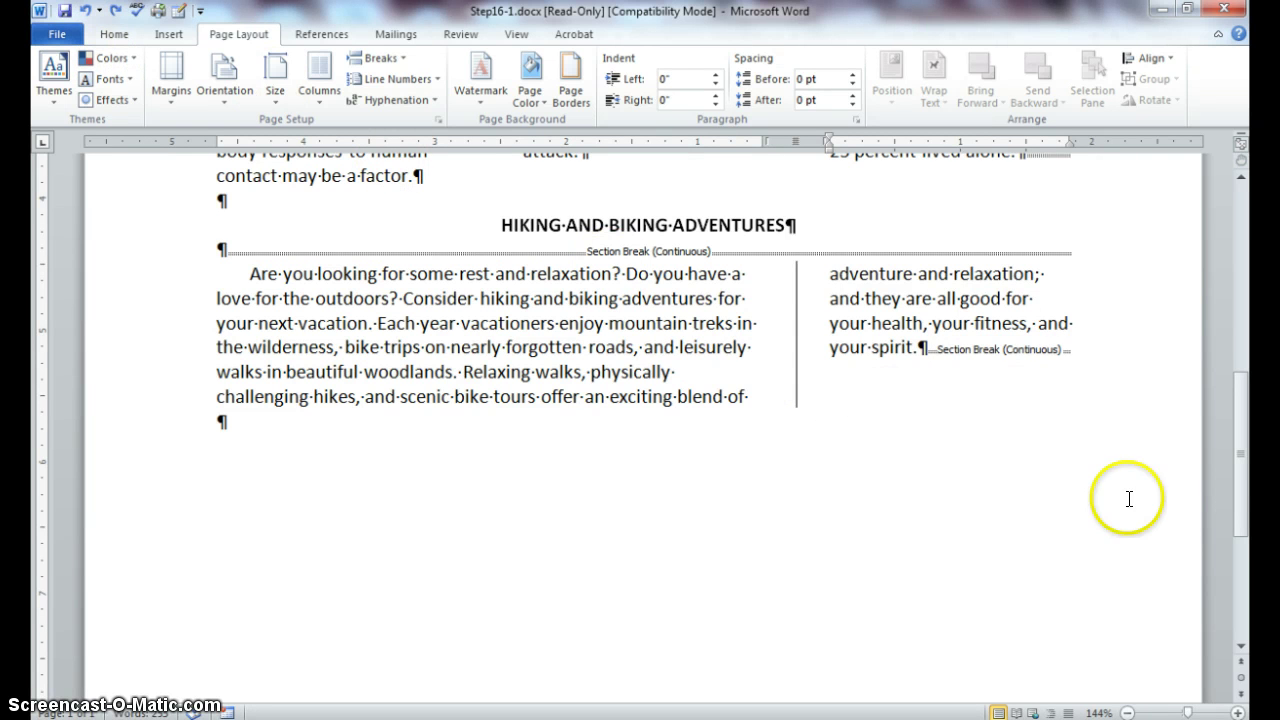
Step: Justify the three-column text under THE HEALTH RISKS OF LIVING ALONE
mouse_move(1240, 470)
mouse_down()
mouse_move(1249, 334)
mouse_move(1246, 517)
mouse_up()
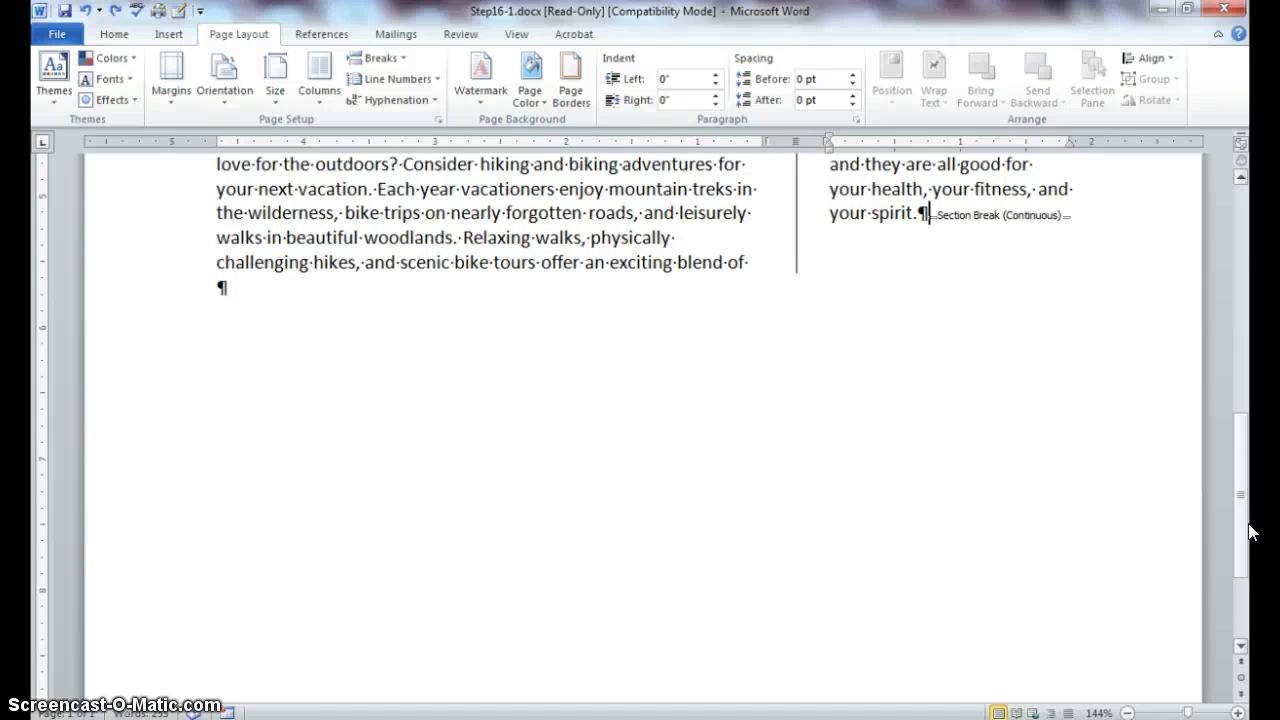
drag(1250, 531, 1251, 574)
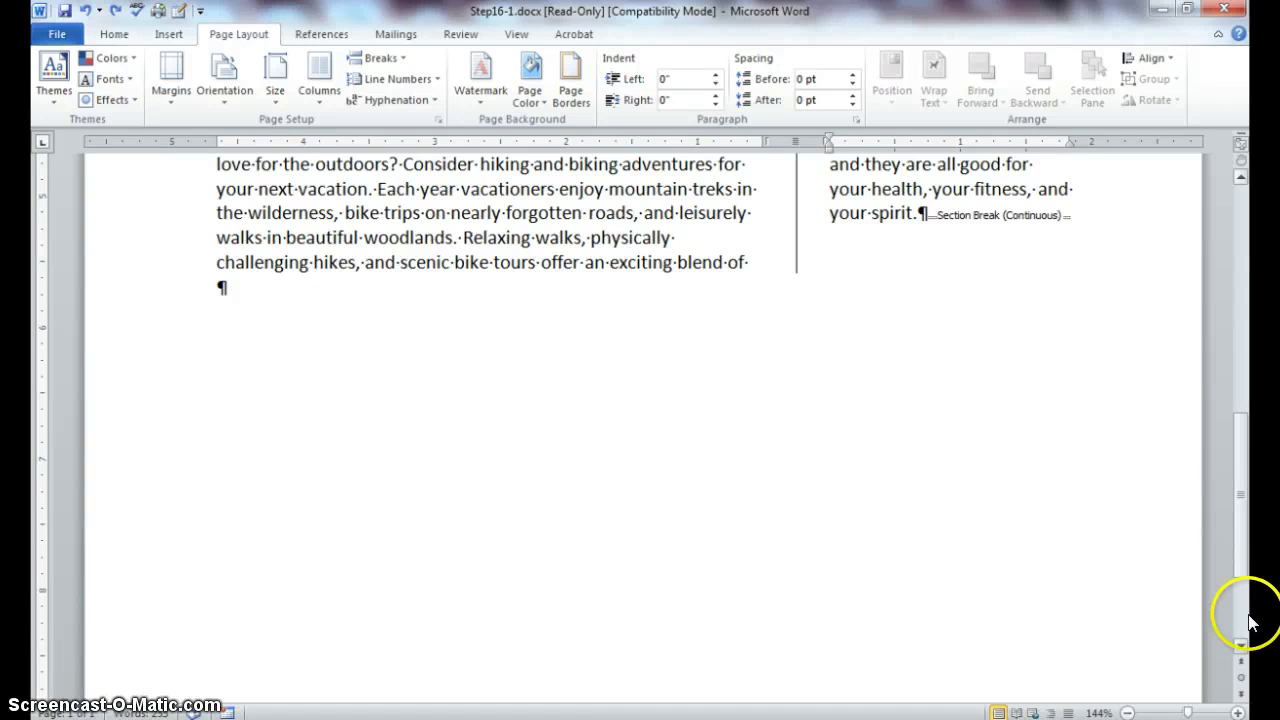
click(1245, 551)
drag(1245, 551, 1243, 416)
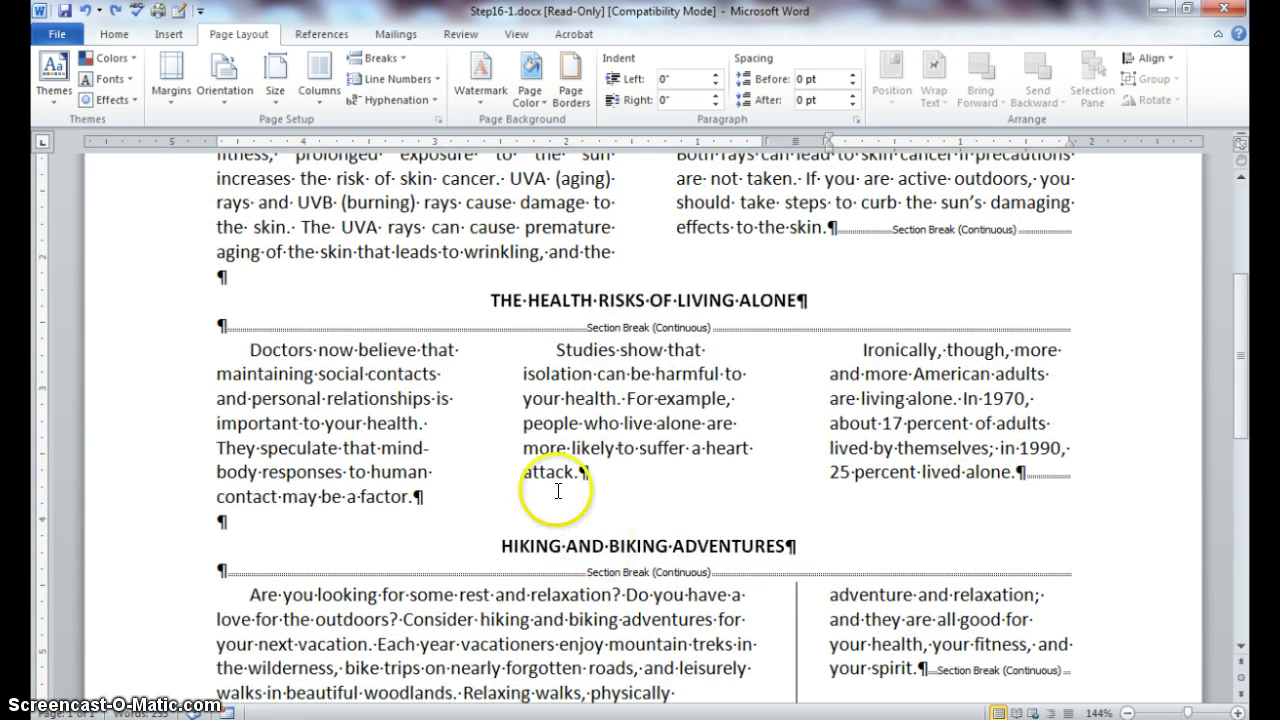
drag(243, 345, 870, 515)
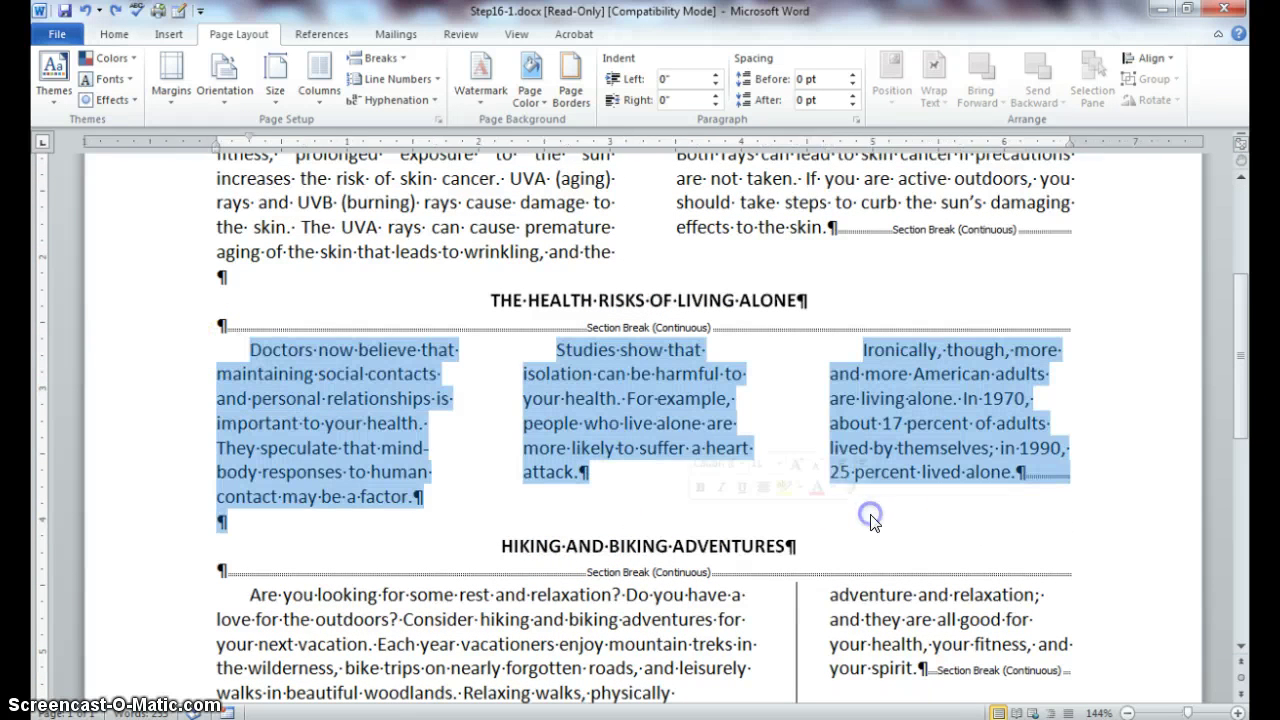
click(112, 38)
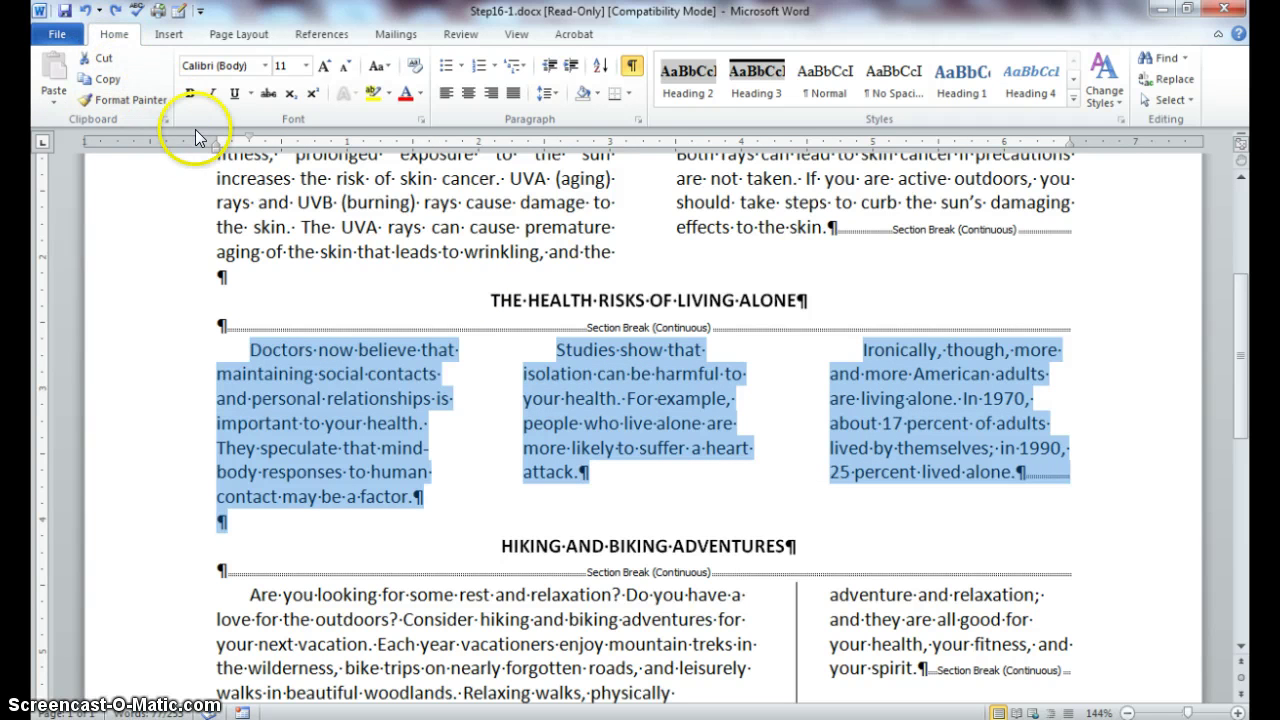
click(515, 99)
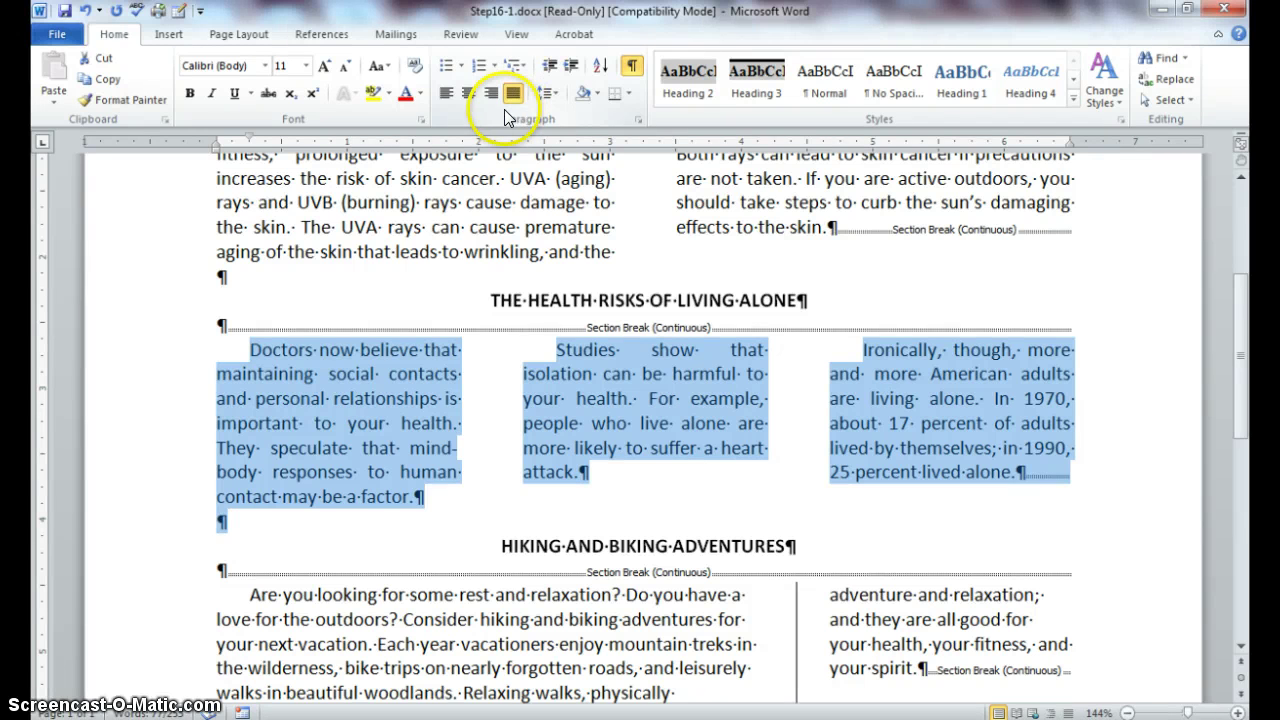
Step: Repeat the justified alignment on the two-column text under HIKING AND BIKING ADVENTURES
click(117, 15)
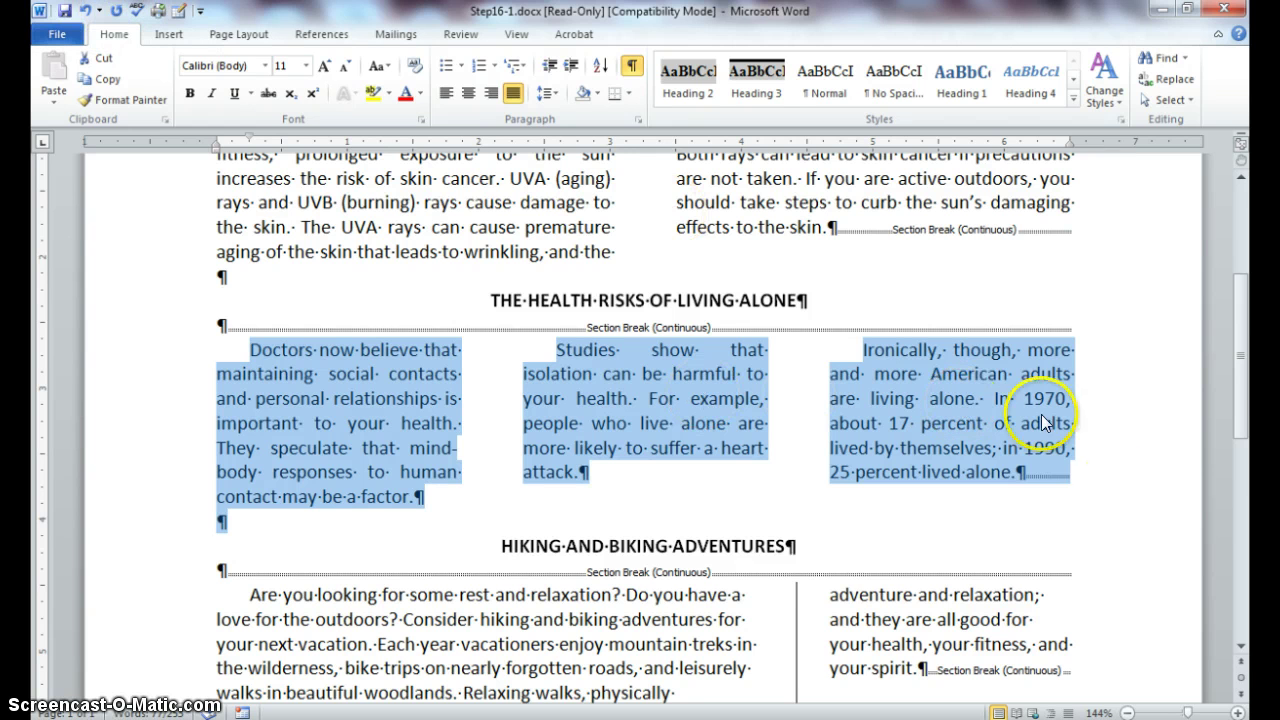
click(1243, 382)
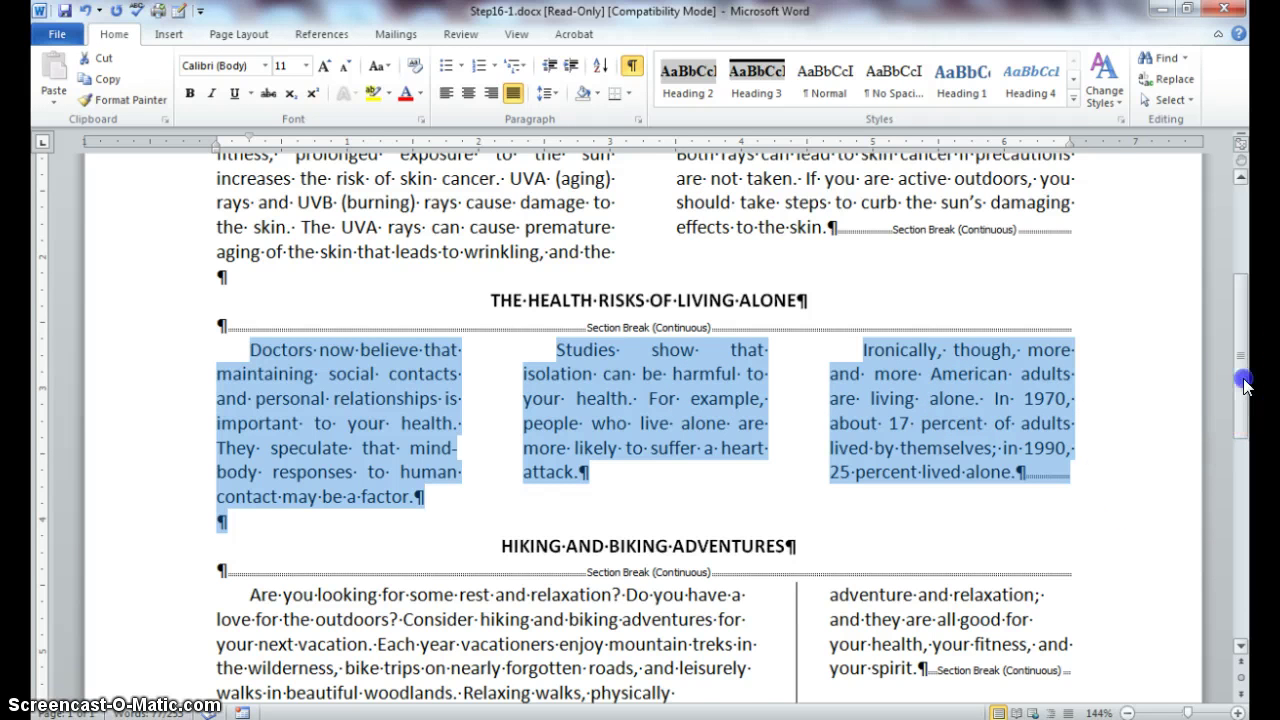
drag(1243, 382, 1247, 436)
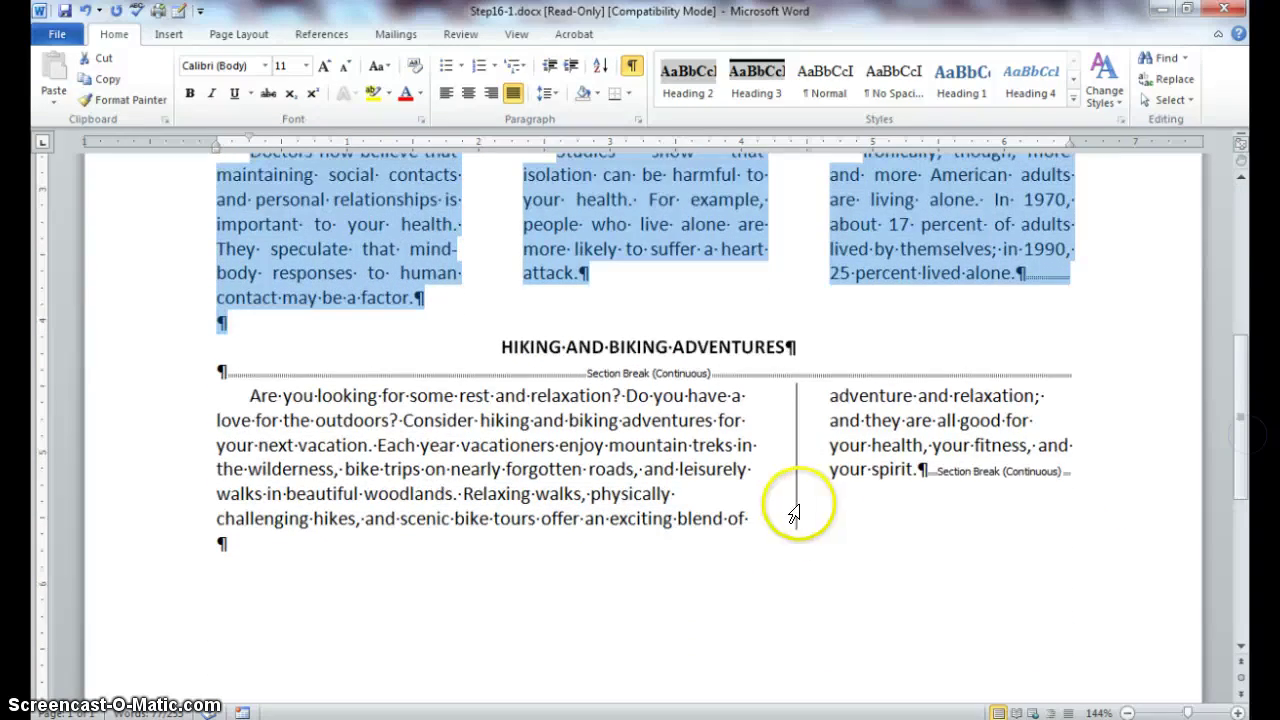
drag(234, 399, 666, 563)
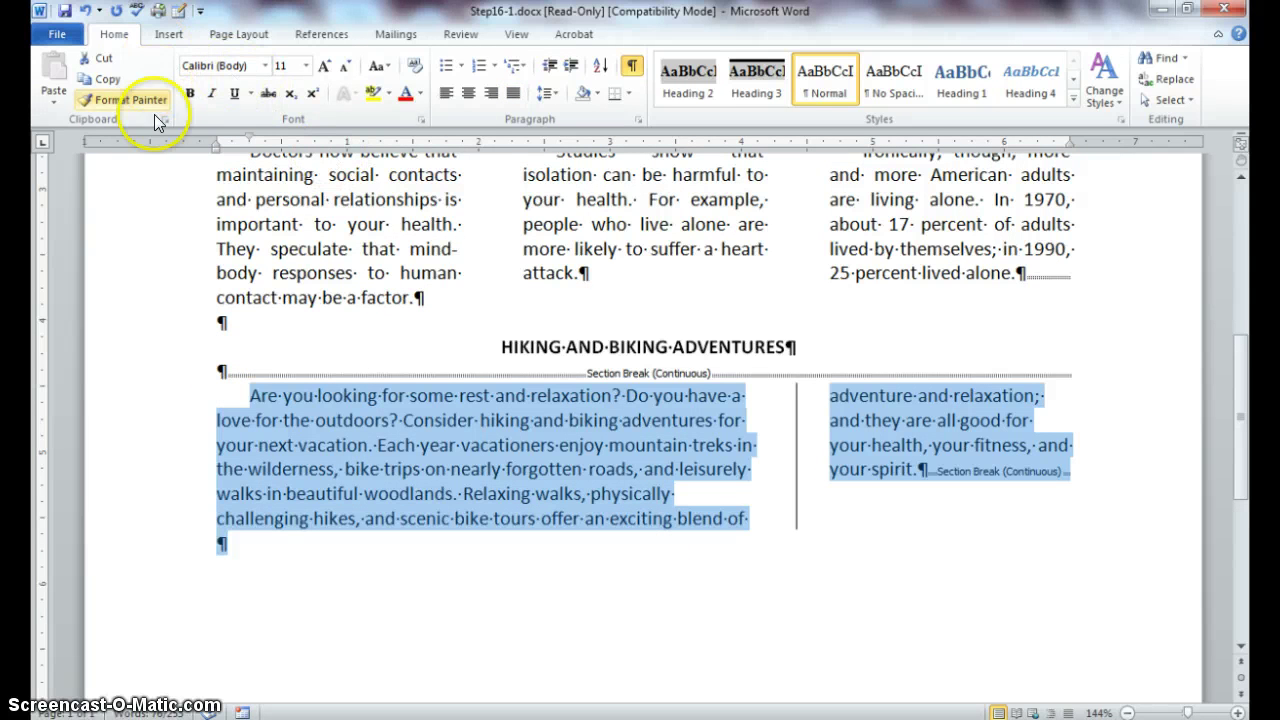
click(116, 13)
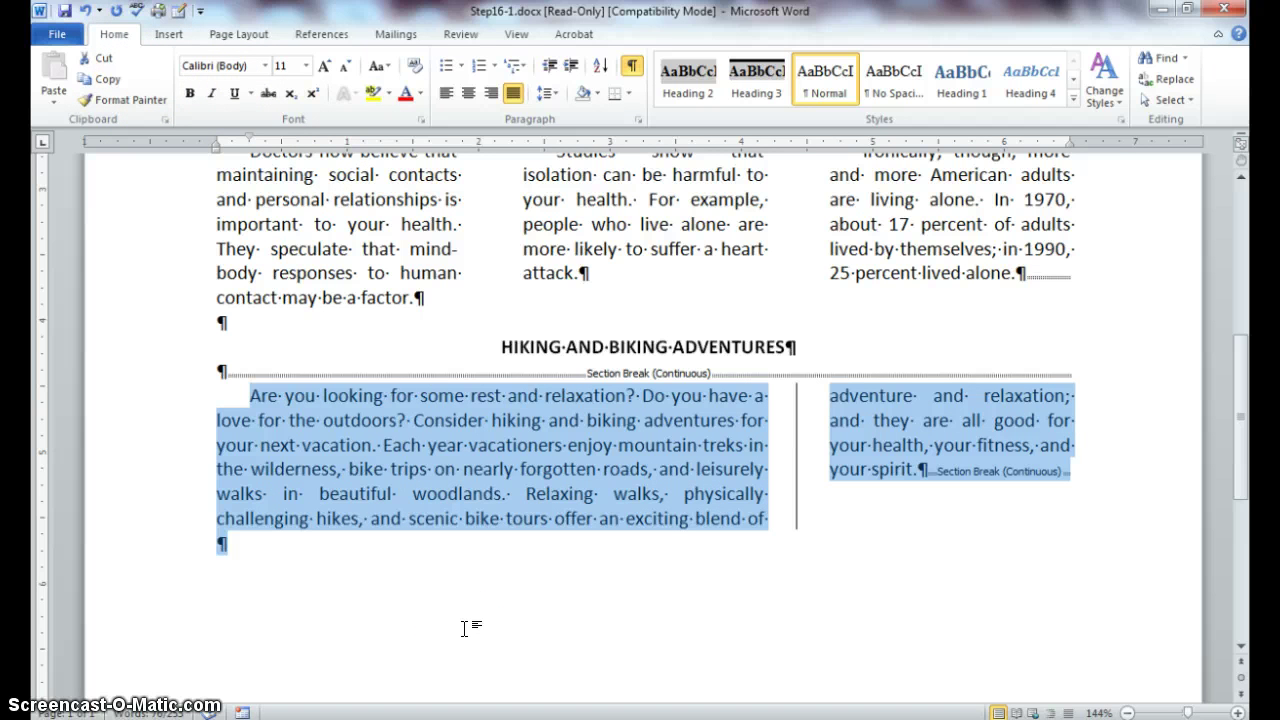
Step: Zoom out to 110% and review the column layouts, dividing line and alignment of all three newsletter articles
click(1122, 692)
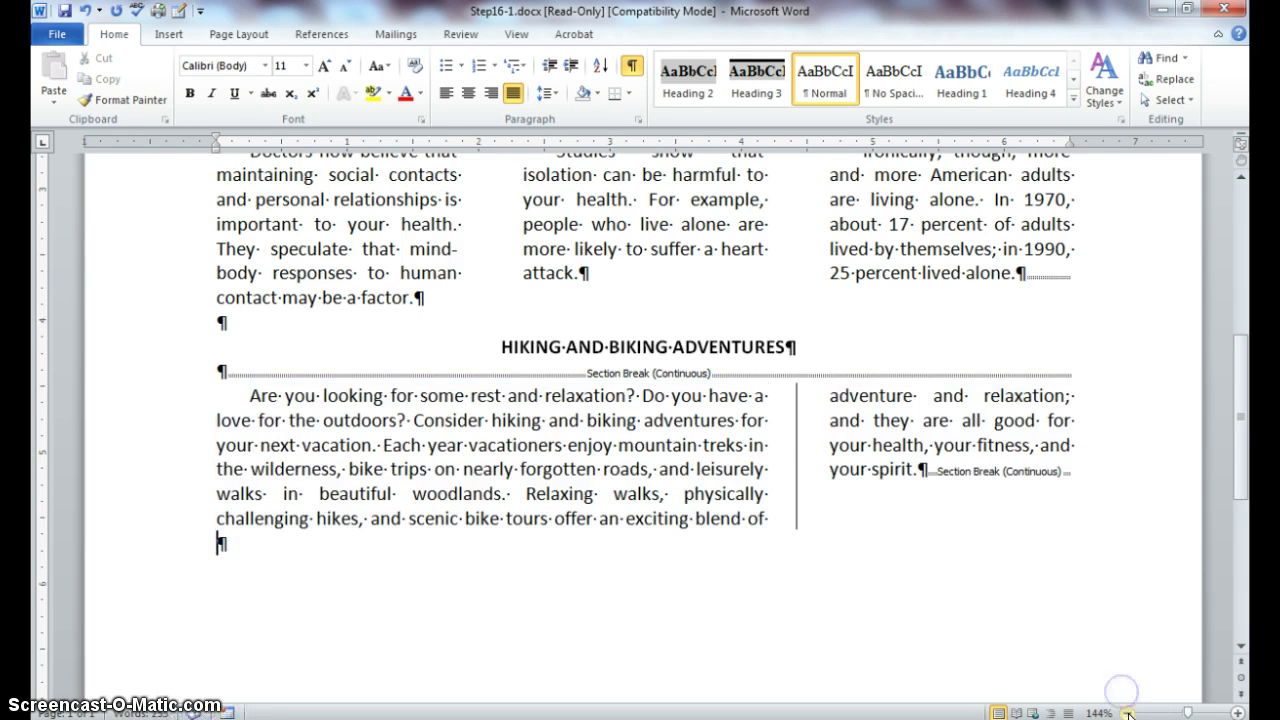
click(1127, 713)
click(1127, 713)
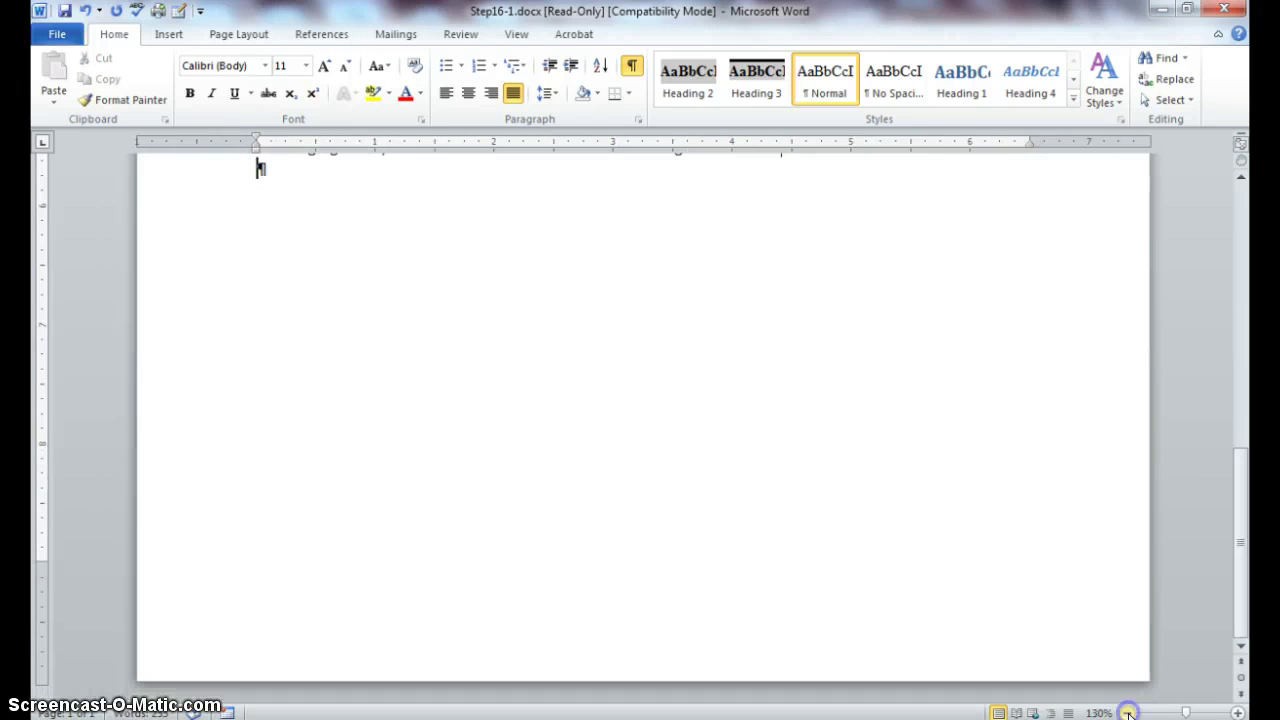
click(1127, 713)
drag(1241, 556, 1207, 363)
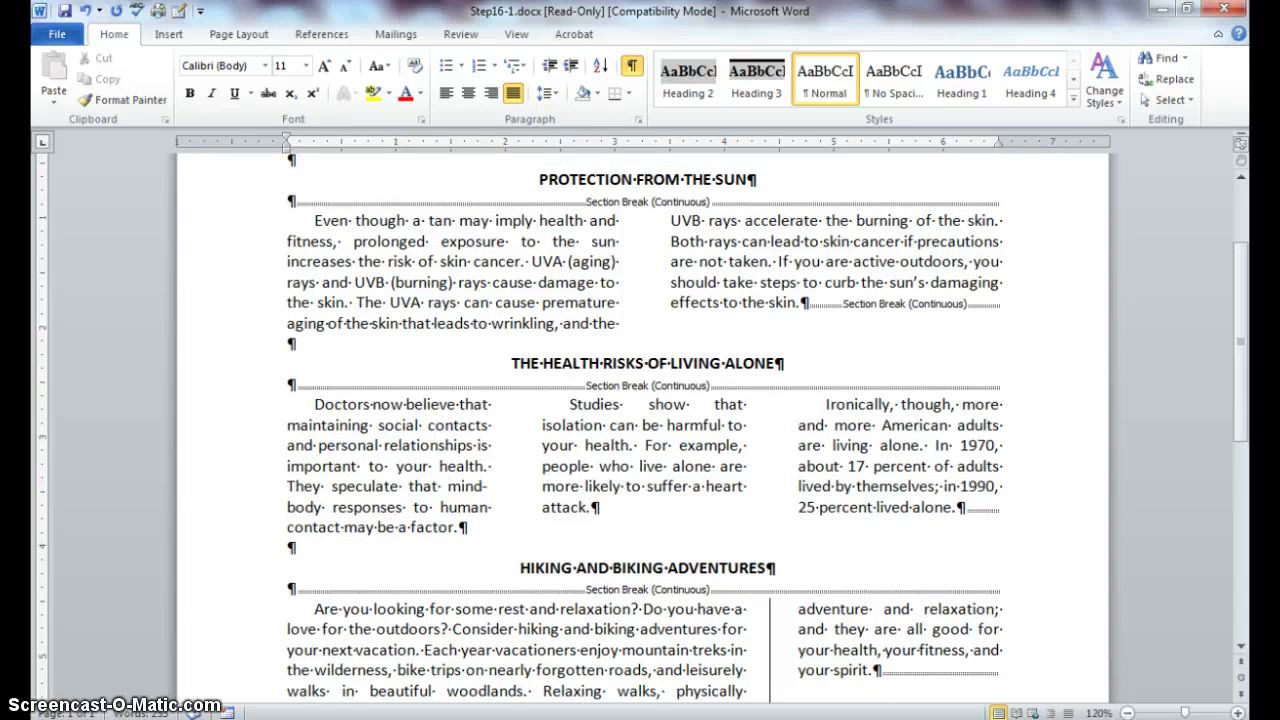
click(1127, 713)
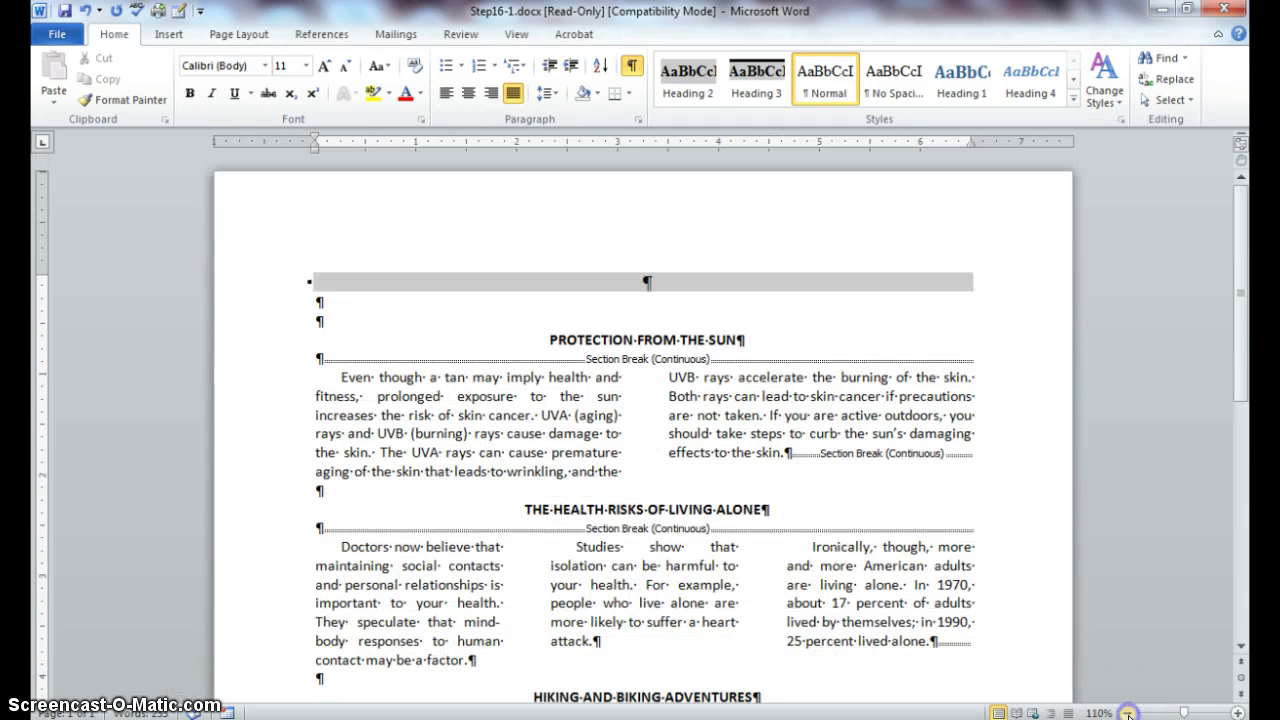
drag(1242, 358, 1250, 432)
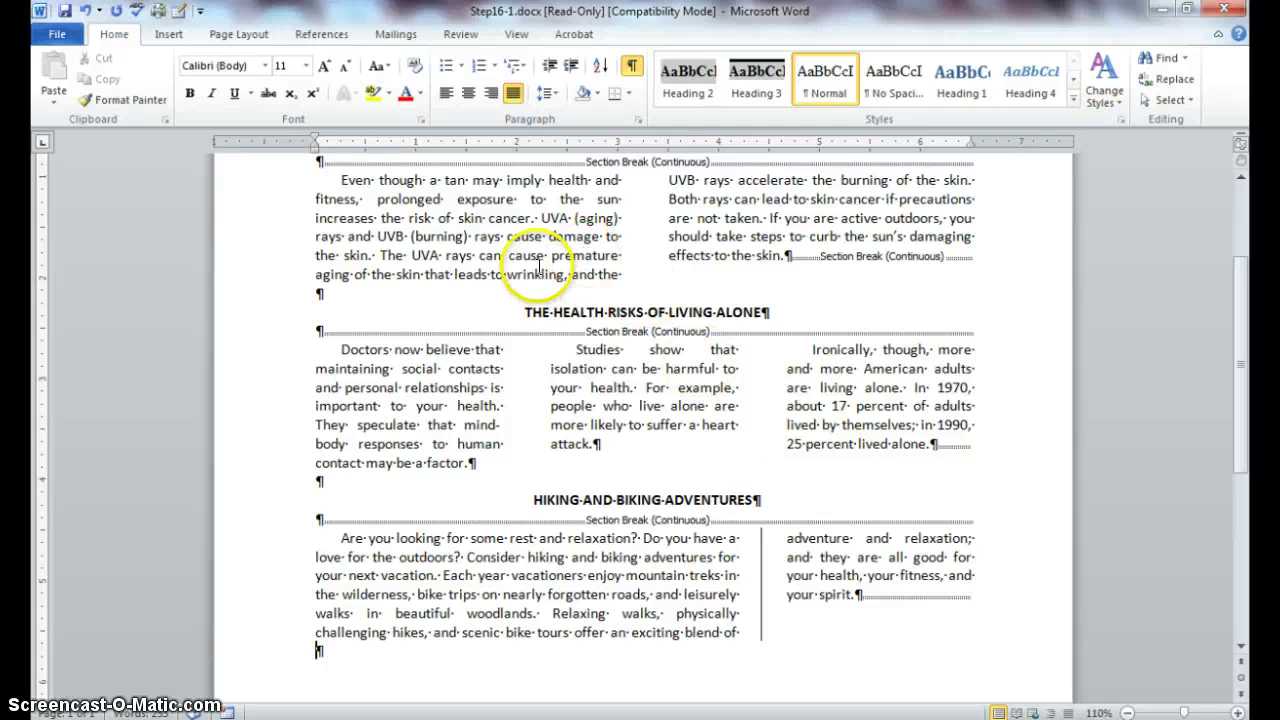
scroll(634, 236, down, 7)
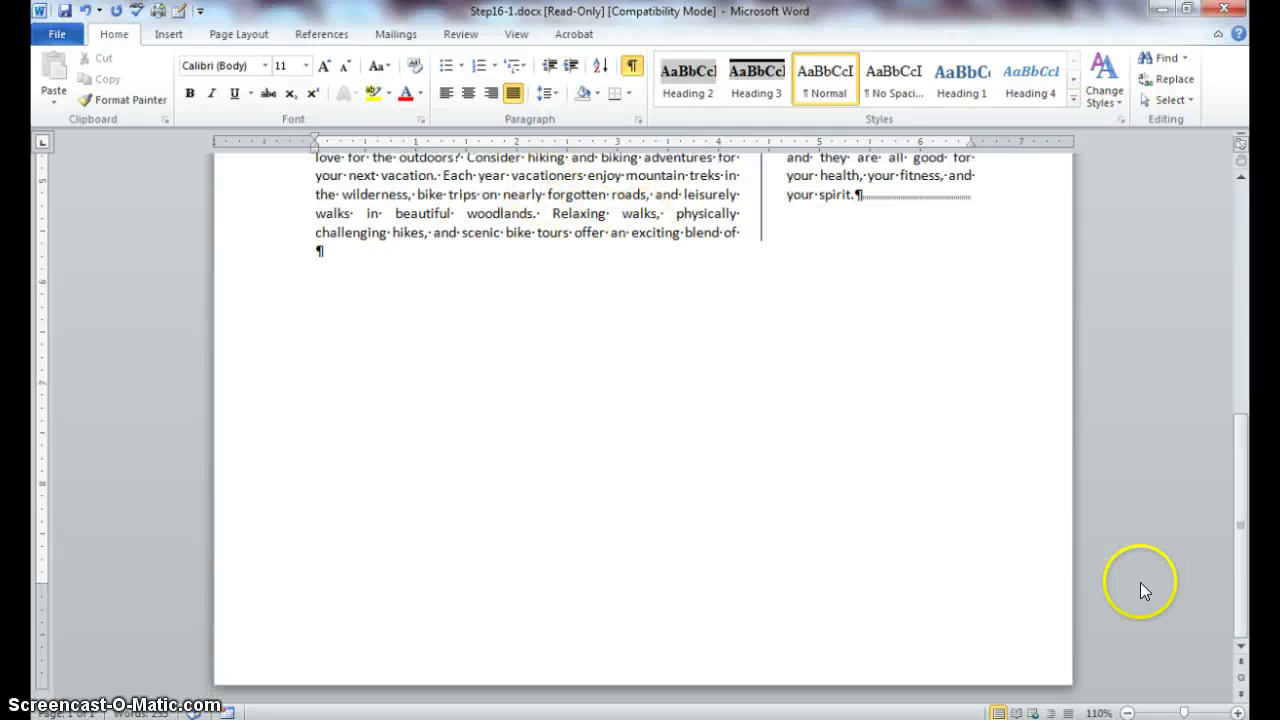
drag(1246, 551, 1246, 414)
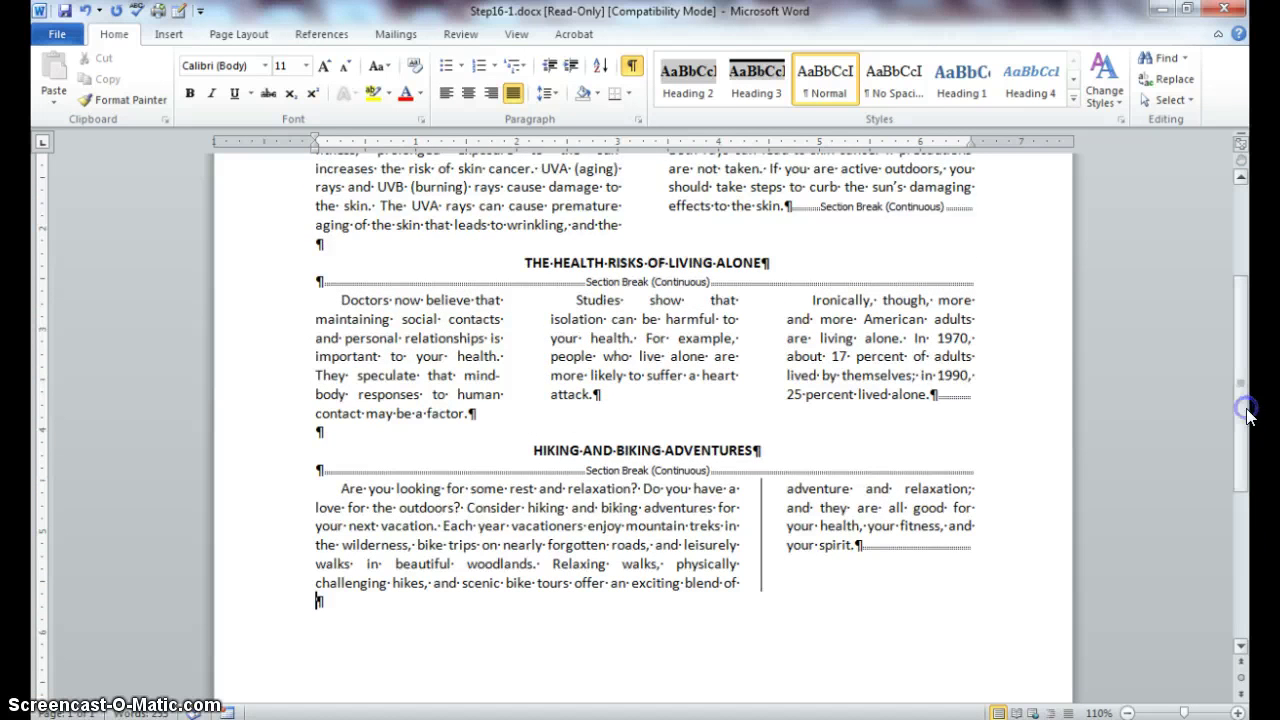
scroll(873, 414, down, 2)
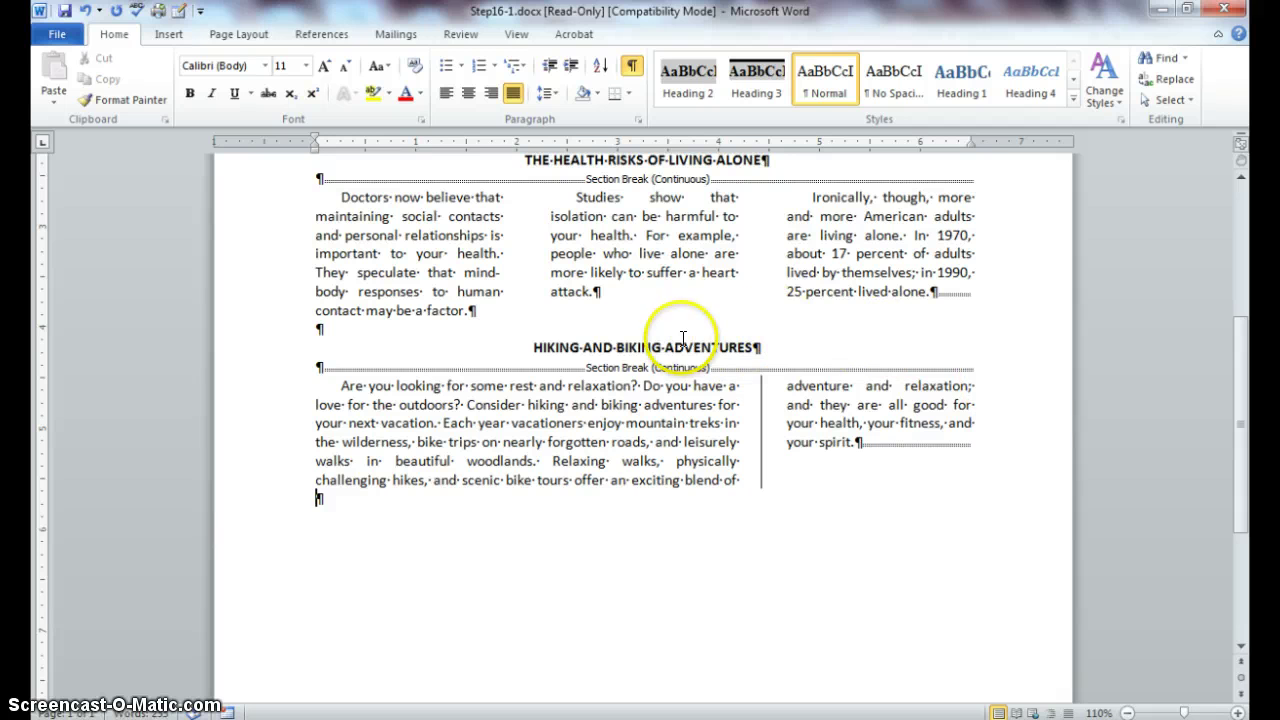
drag(1245, 451, 1245, 410)
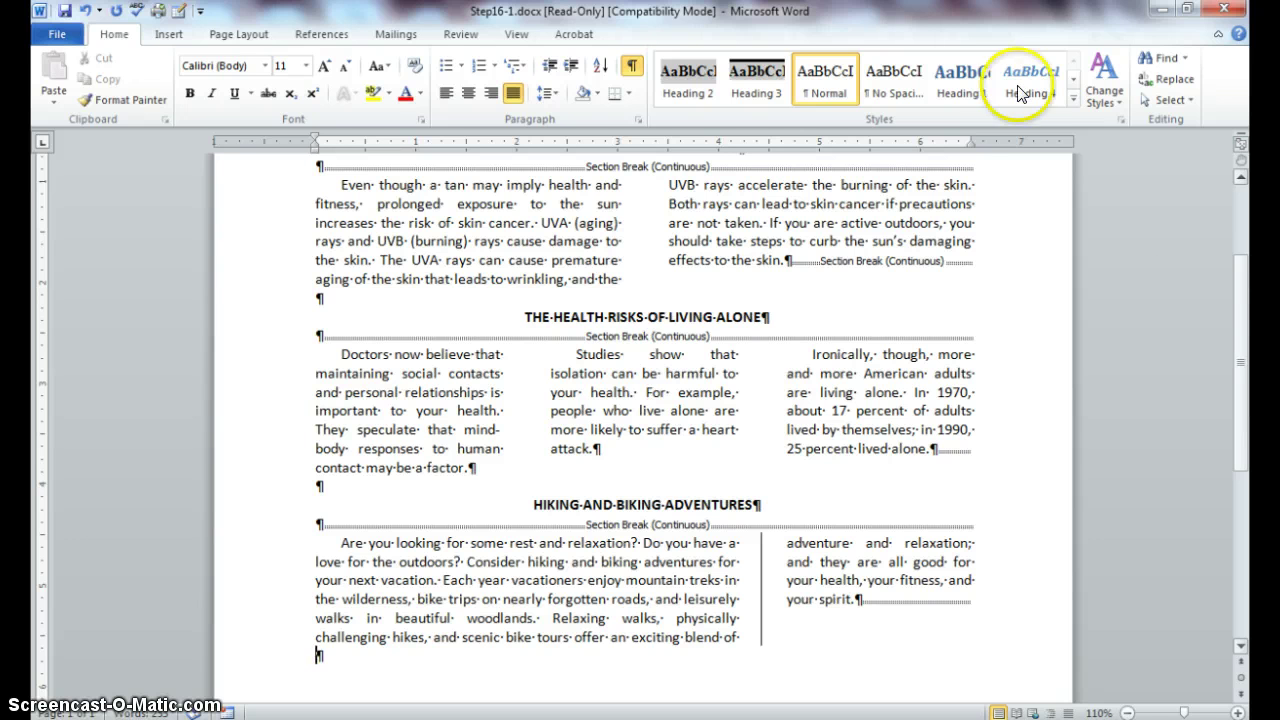
Step: Save the document as Newsletter1 in Word Document (*.docx) format, replacing the existing file and accepting the conversion to the new format
click(64, 12)
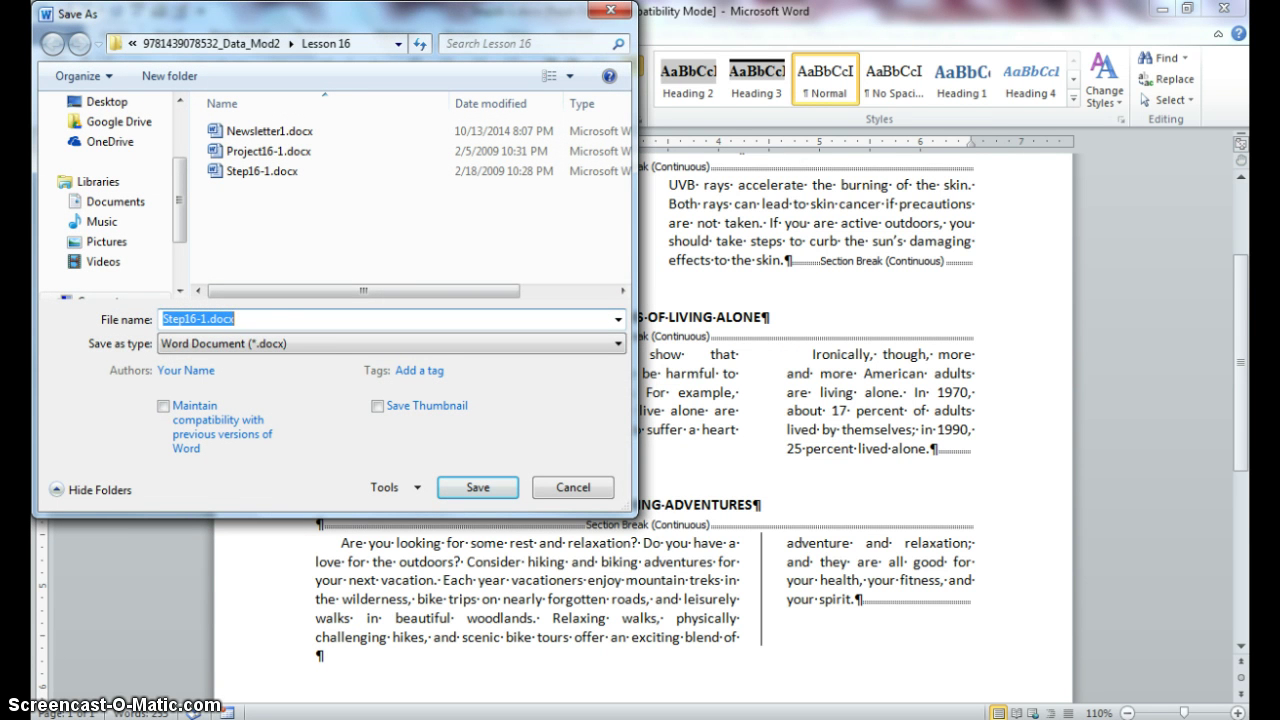
text(Newsles)
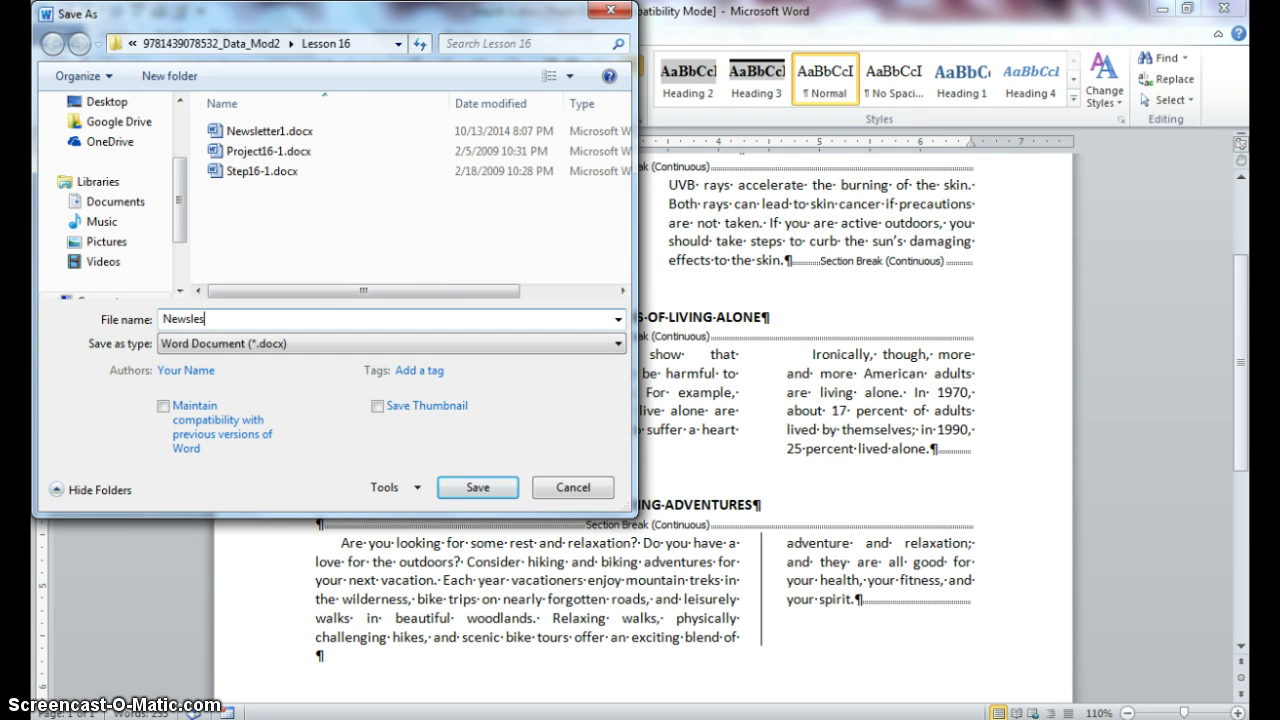
key(BackSpace)
text(tter)
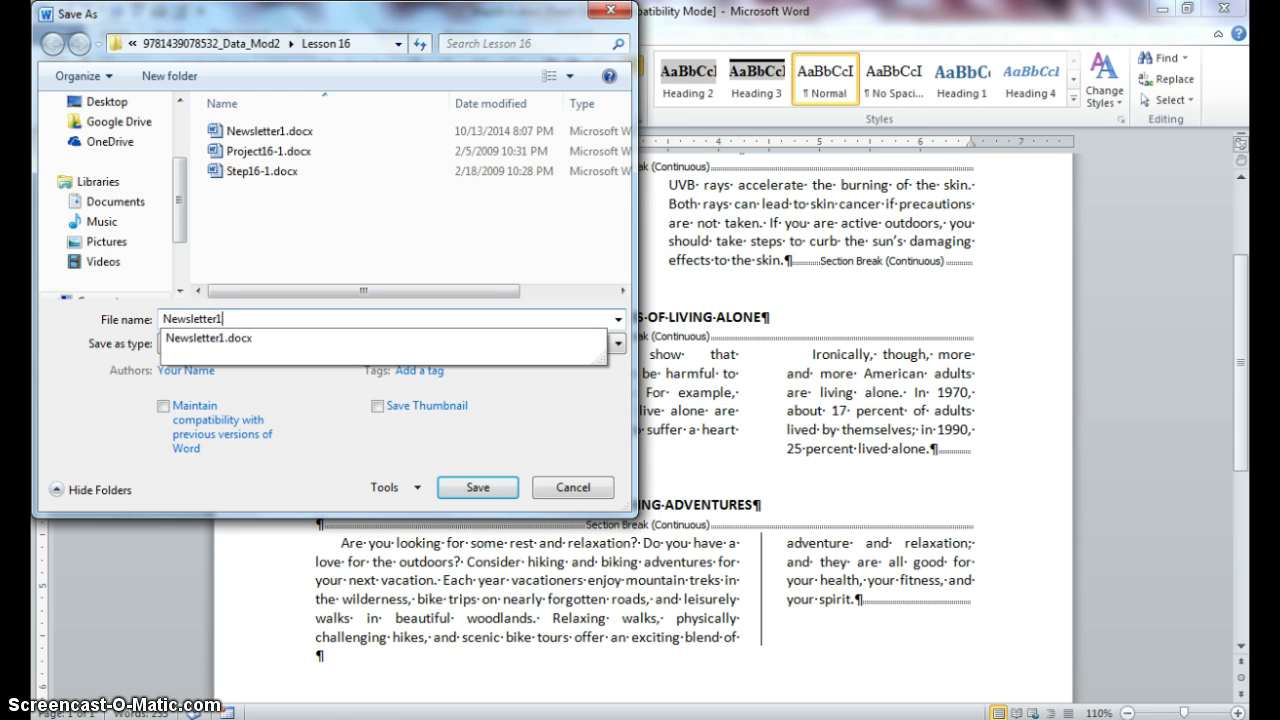
text(1)
key(Return)
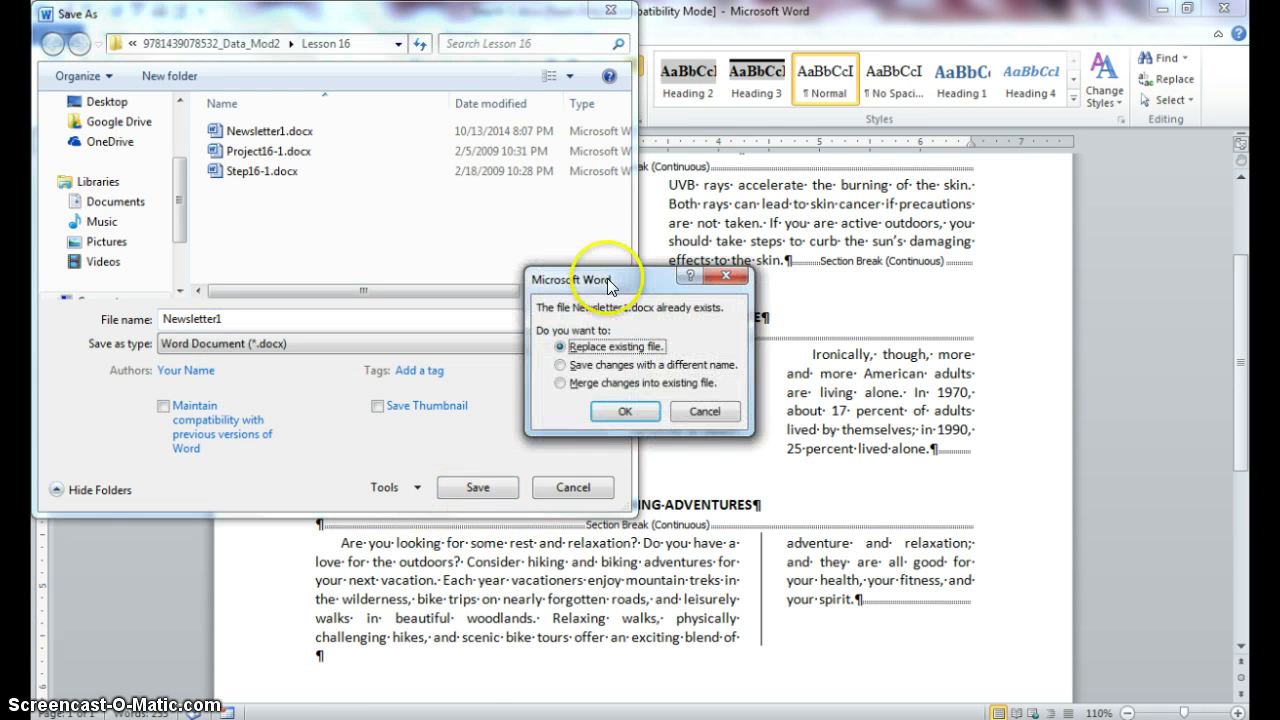
click(624, 411)
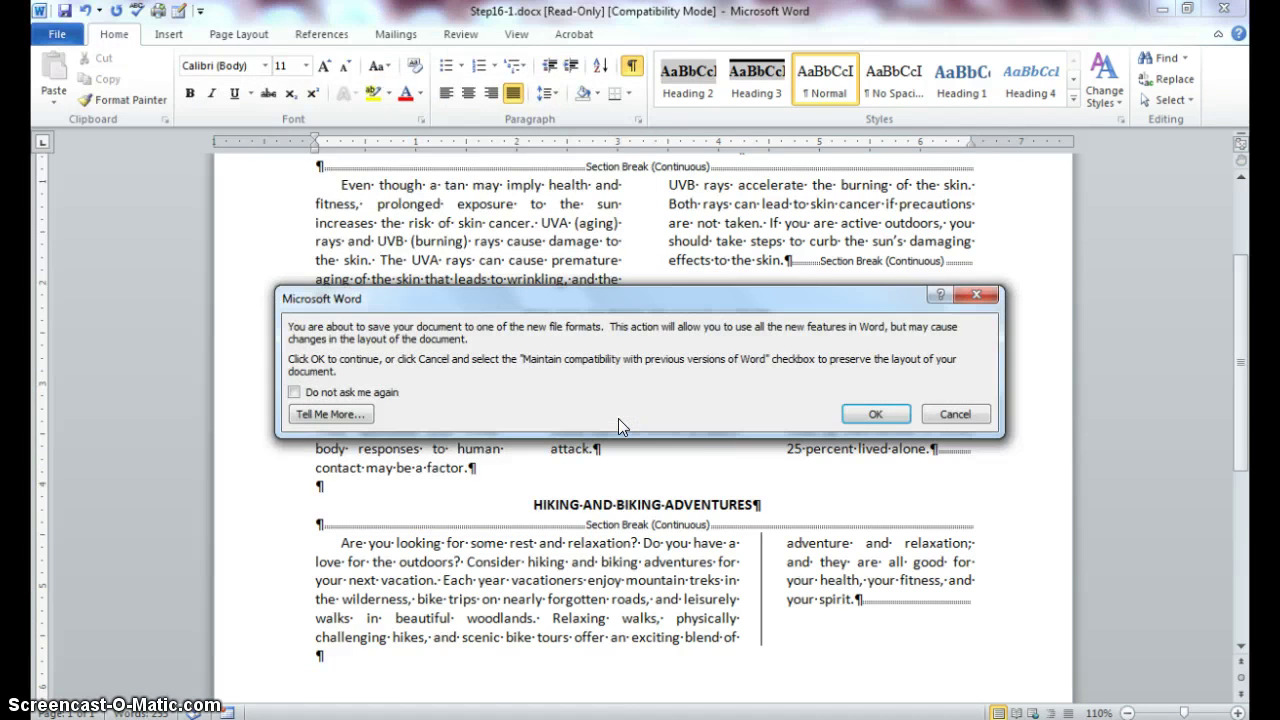
click(850, 416)
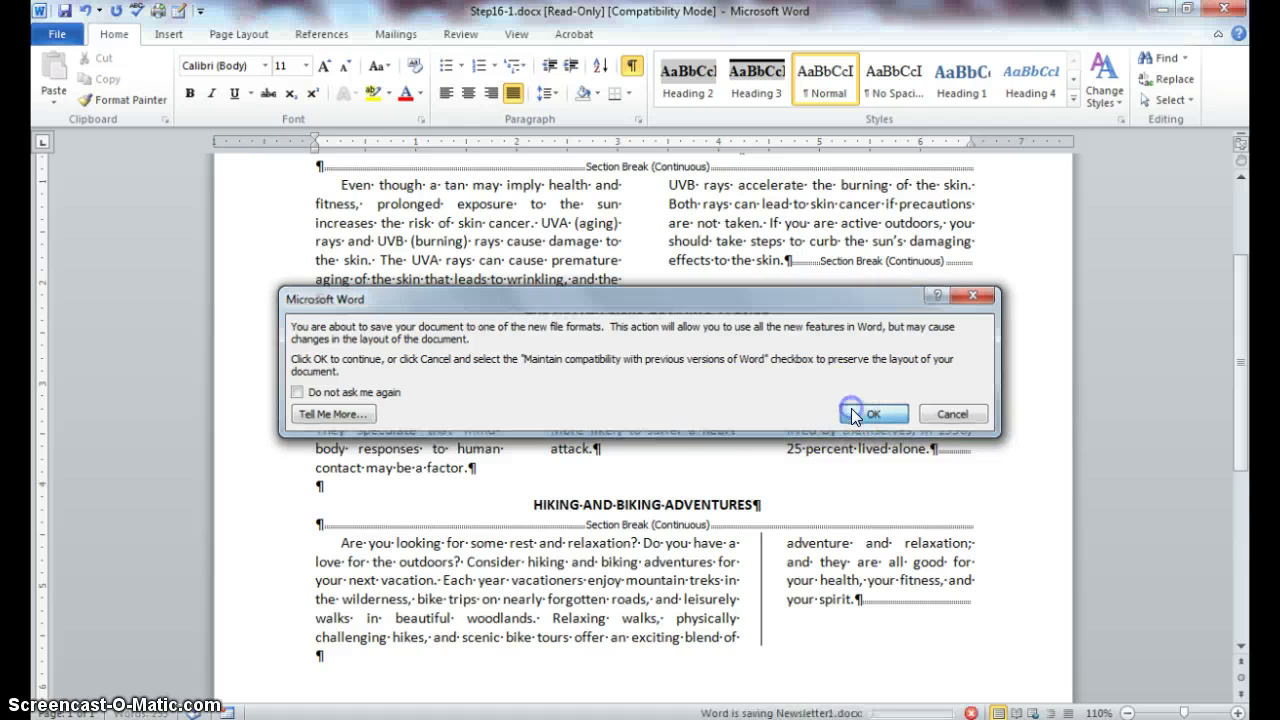